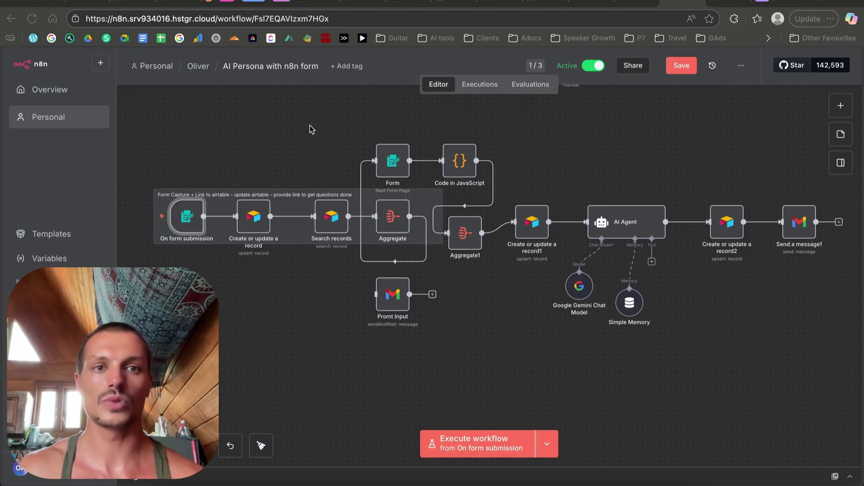
# Examine the On form submission node's title, description, form fields, and full custom form styling code.
pyautogui.doubleClick(180, 226)
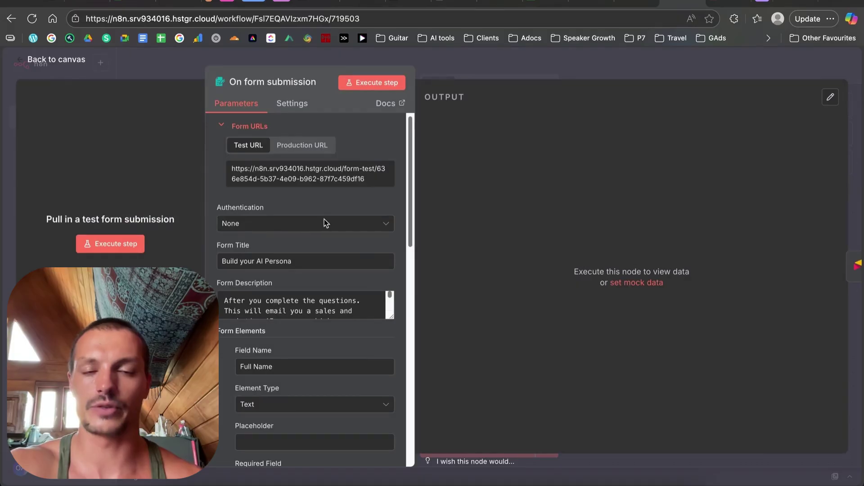
pyautogui.scroll(-3, 328, 221)
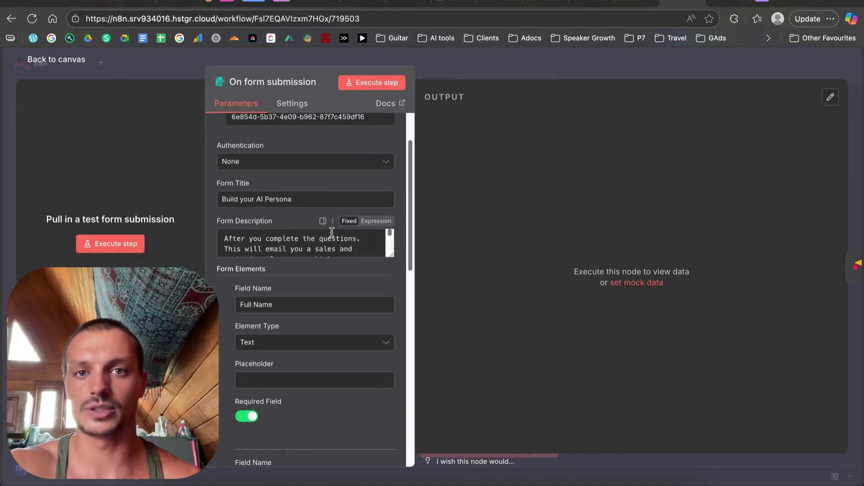
pyautogui.scroll(-2, 311, 243)
pyautogui.scroll(-10, 247, 299)
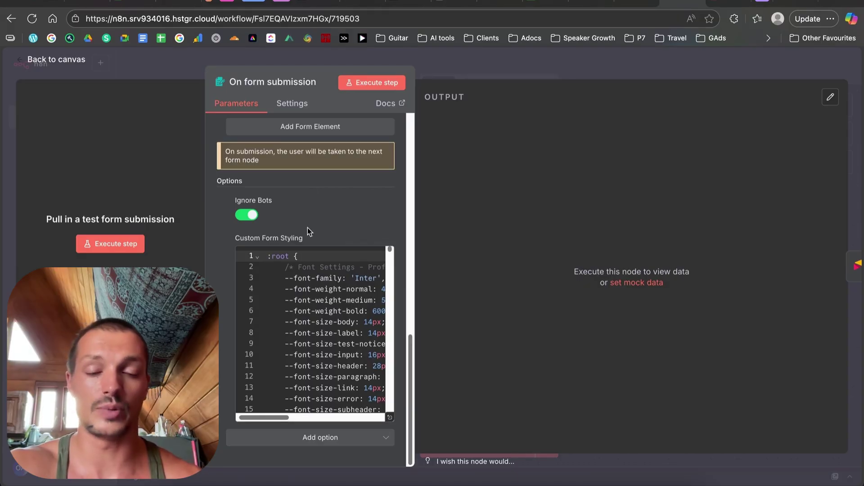
pyautogui.click(390, 417)
pyautogui.scroll(-20, 320, 258)
pyautogui.scroll(-20, 320, 257)
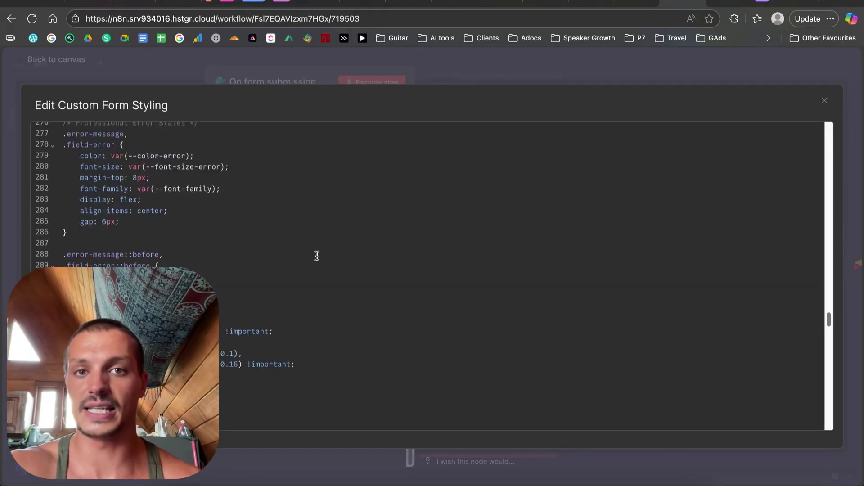
pyautogui.scroll(20, 317, 256)
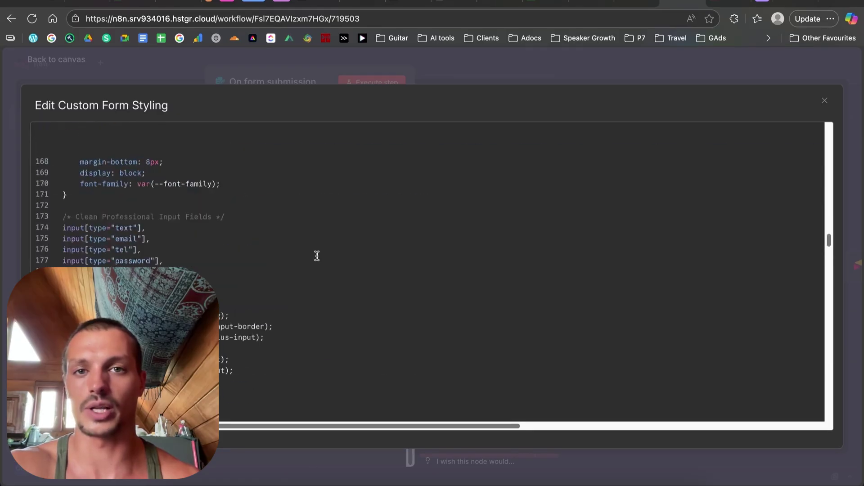
pyautogui.click(825, 101)
pyautogui.scroll(3, 324, 195)
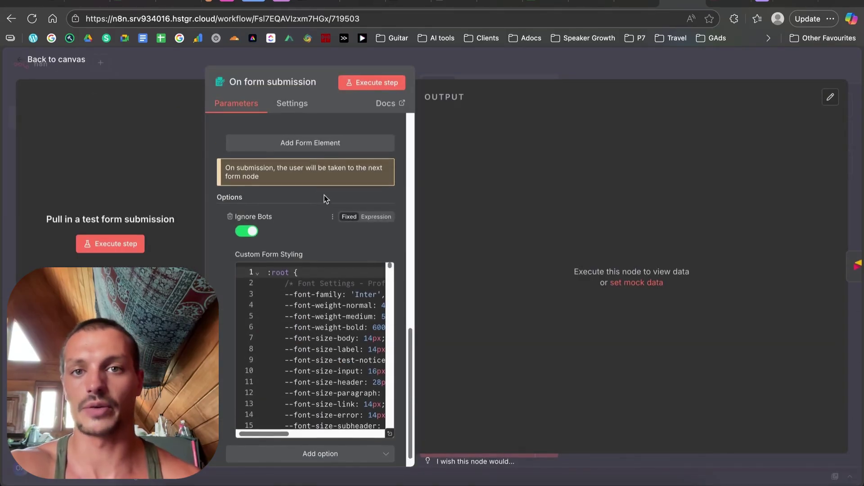
pyautogui.scroll(4, 323, 227)
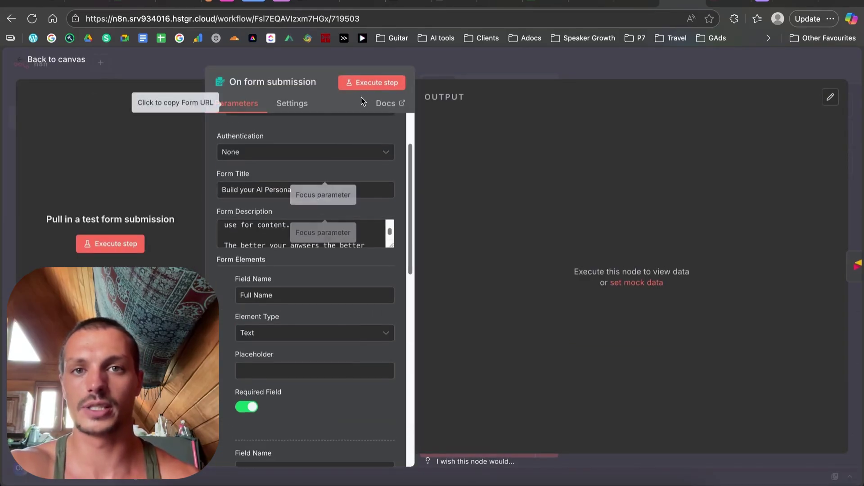
# Execute the On form submission step, submit the test form with a full name and an e-mail address, and return to the canvas.
pyautogui.click(370, 82)
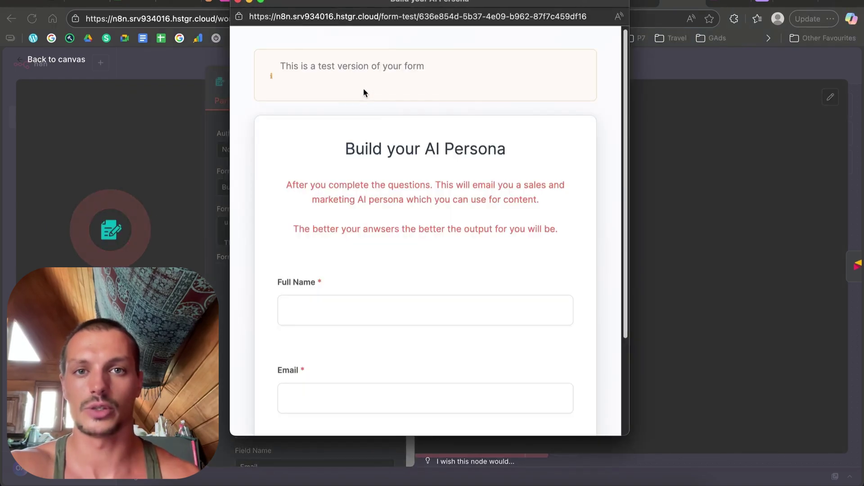
pyautogui.scroll(-3, 384, 168)
pyautogui.click(341, 185)
pyautogui.click(313, 274)
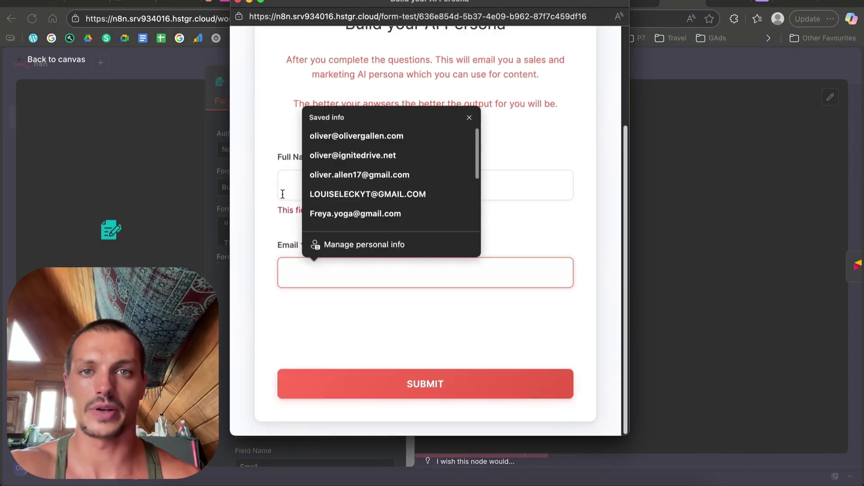
pyautogui.click(310, 186)
pyautogui.write('oliver')
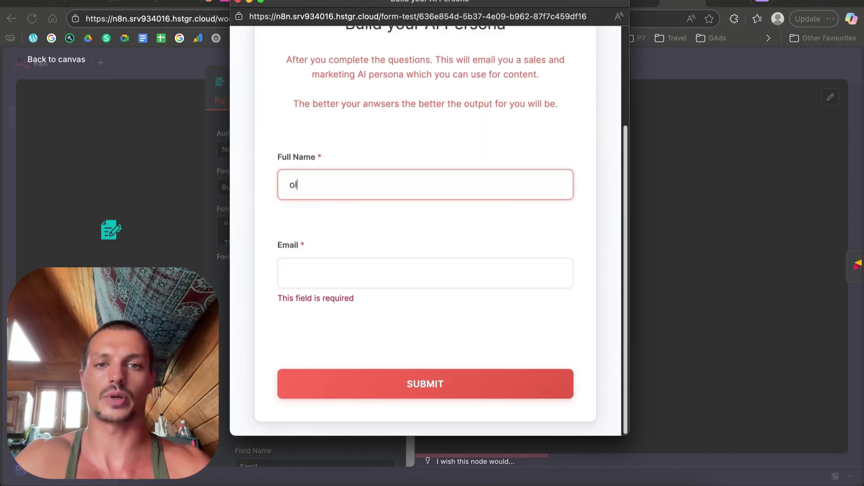
pyautogui.press('Tab')
pyautogui.write('oliver')
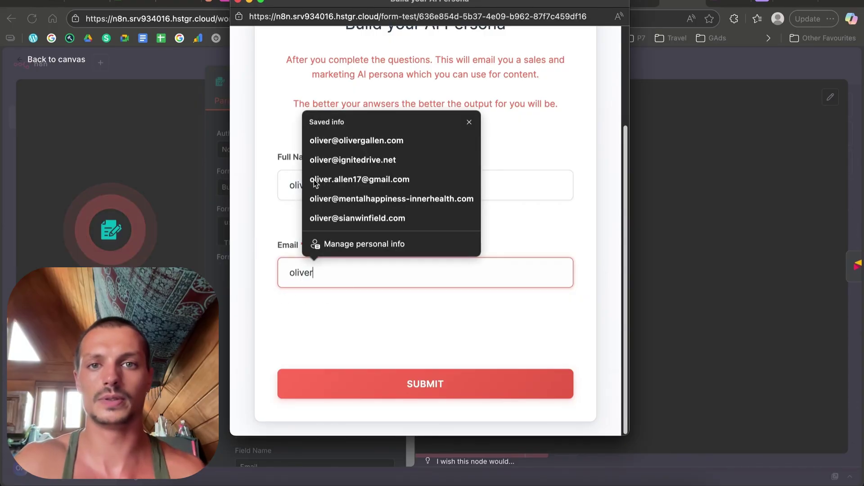
pyautogui.click(315, 160)
pyautogui.press('Return')
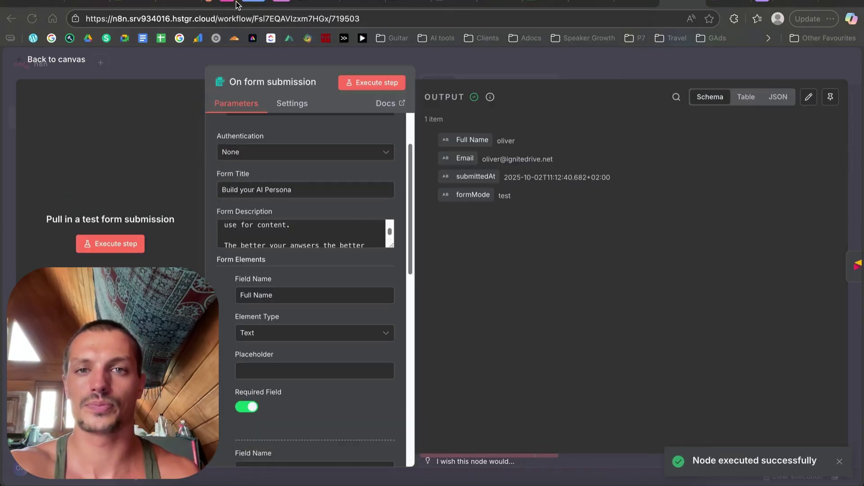
pyautogui.click(238, 2)
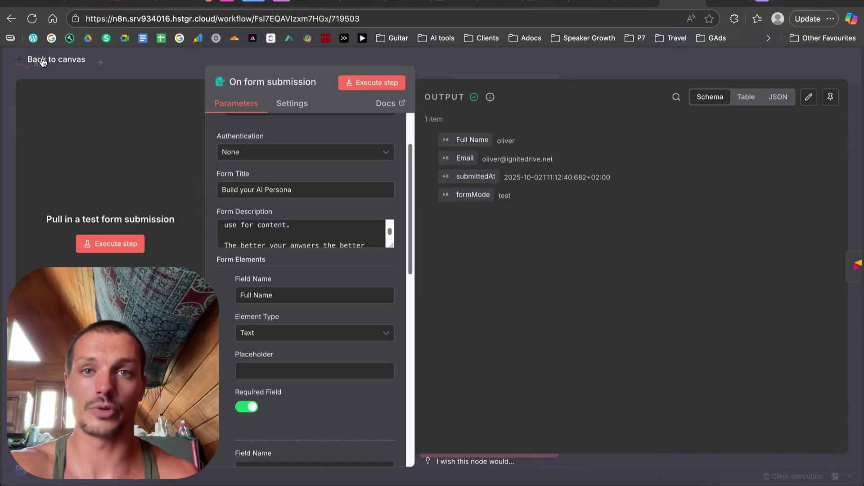
pyautogui.click(43, 60)
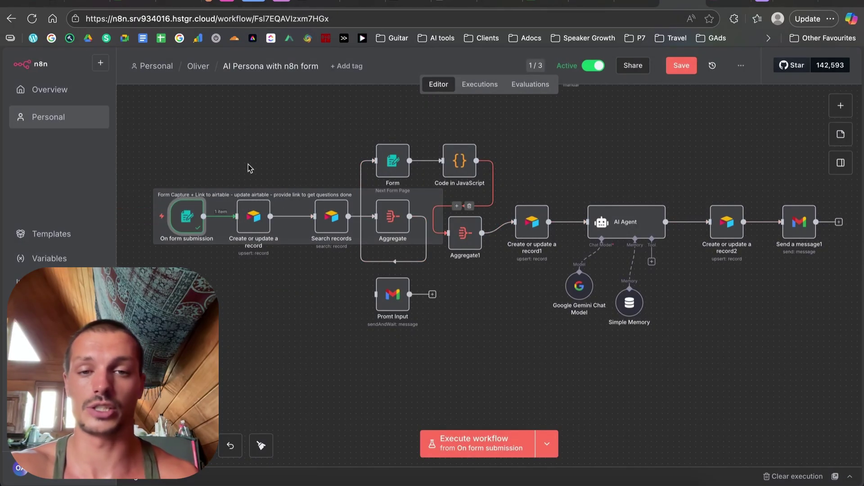
# Run the first Create or update a record node and check the submitted entry in Airtable's Respondents table.
pyautogui.click(239, 192)
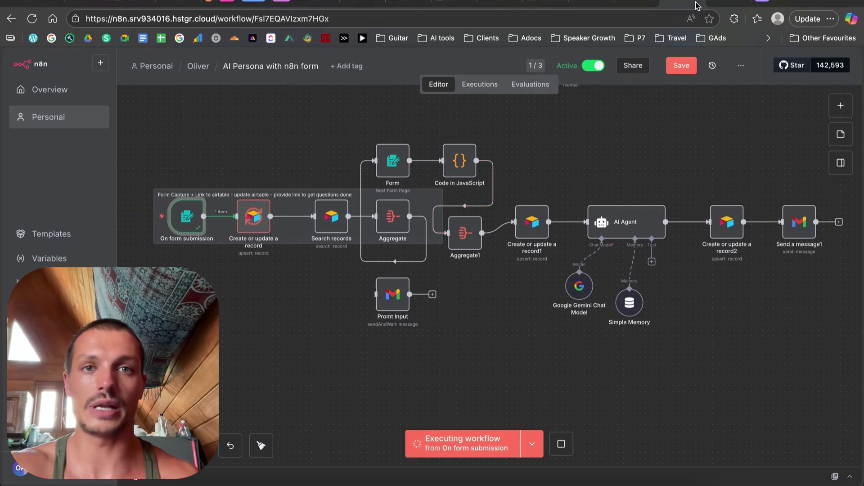
pyautogui.click(716, 5)
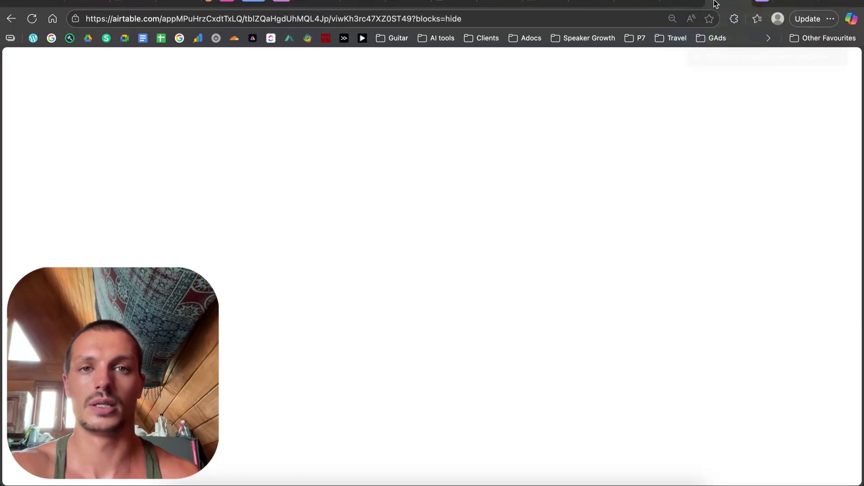
pyautogui.click(221, 86)
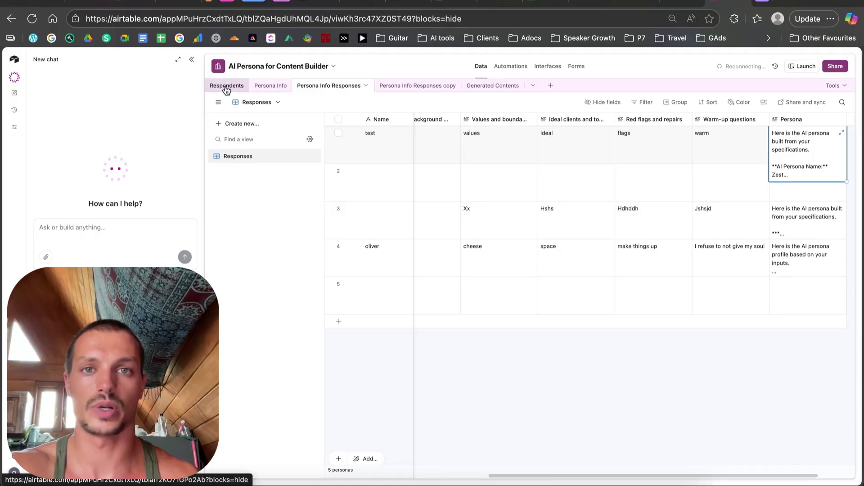
pyautogui.click(643, 231)
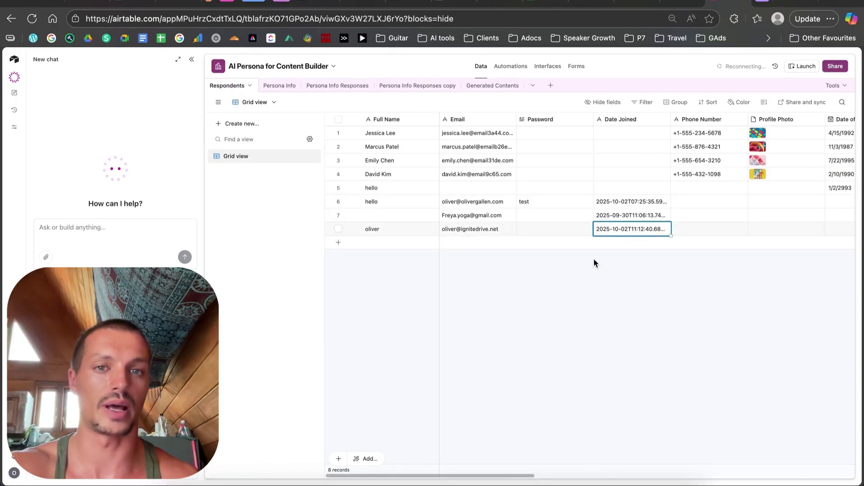
pyautogui.click(405, 231)
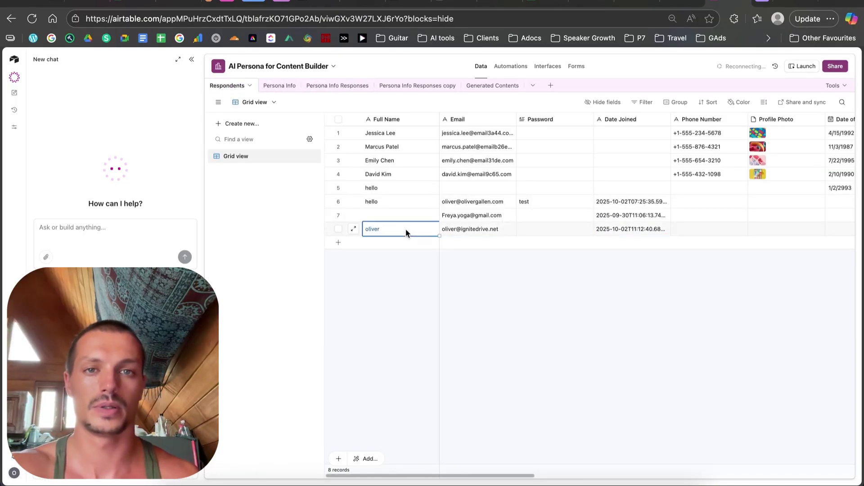
pyautogui.click(528, 275)
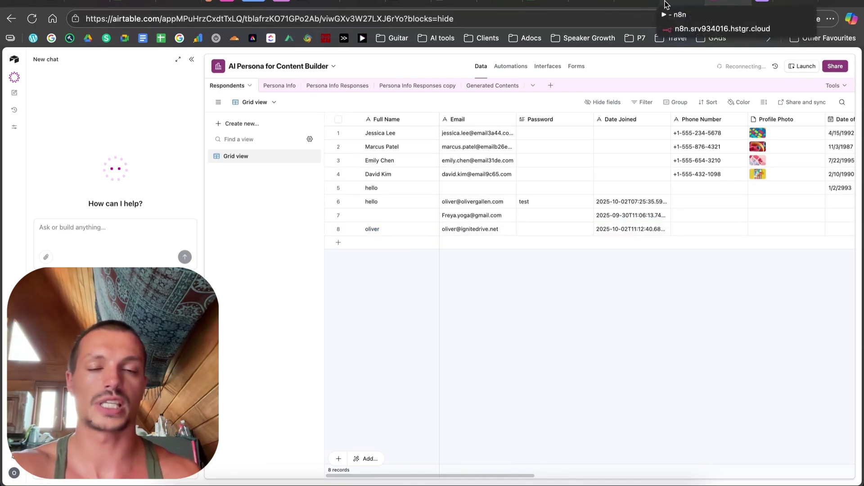
# Run the Search records node in n8n and go through the task names in Airtable's Persona Info table.
pyautogui.click(666, 4)
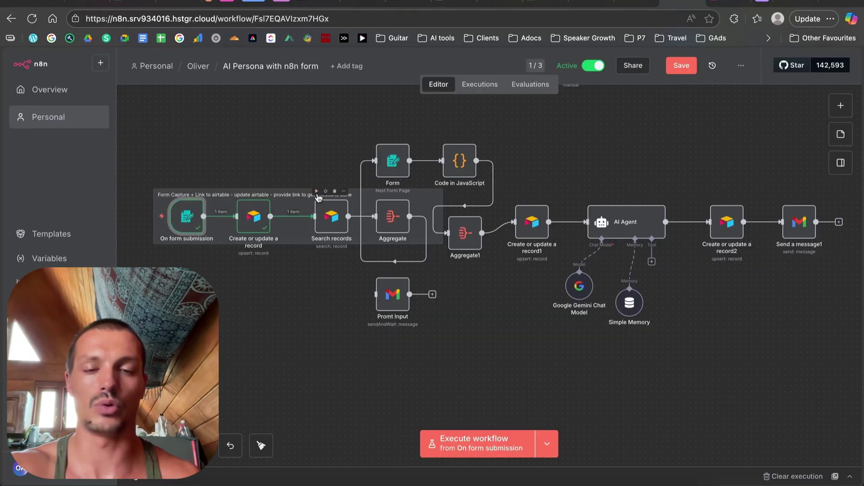
pyautogui.click(316, 191)
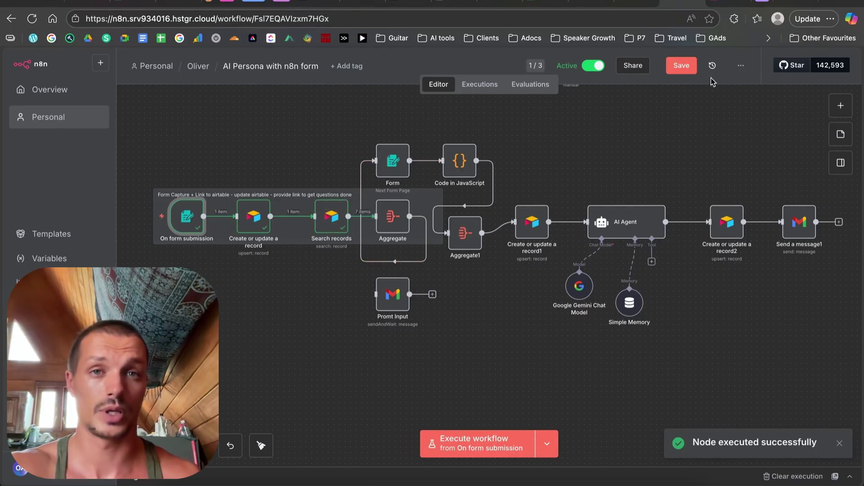
pyautogui.click(716, 5)
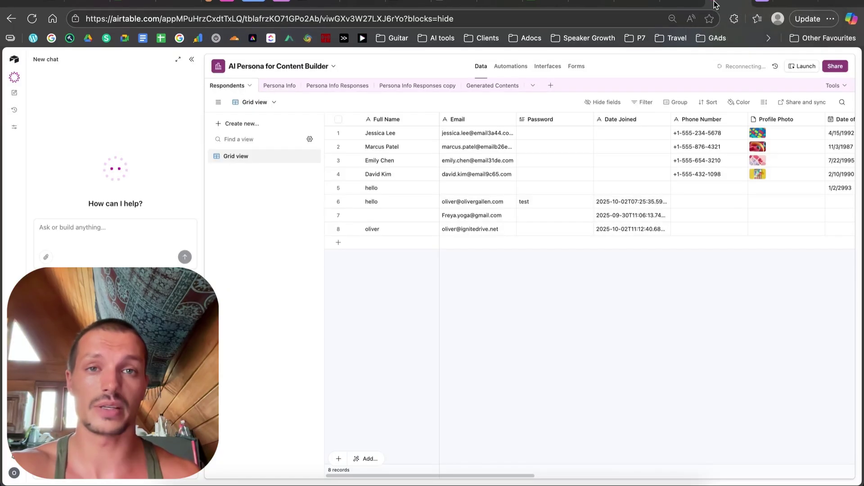
pyautogui.click(280, 87)
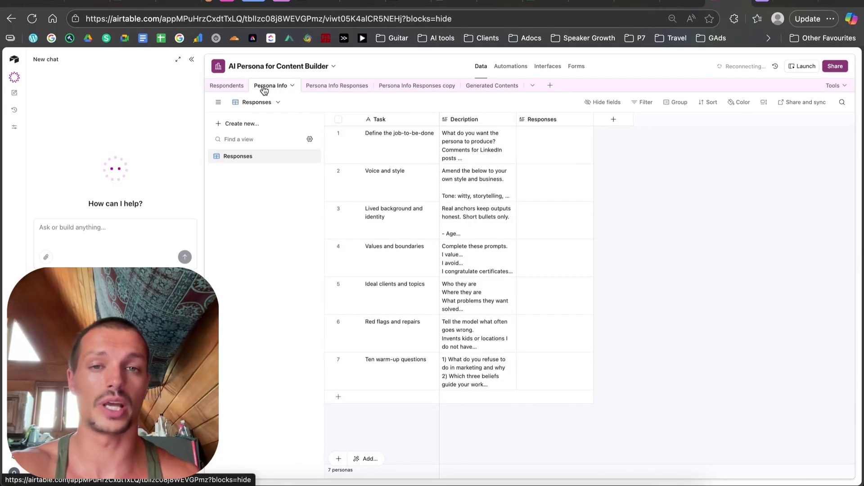
pyautogui.click(392, 148)
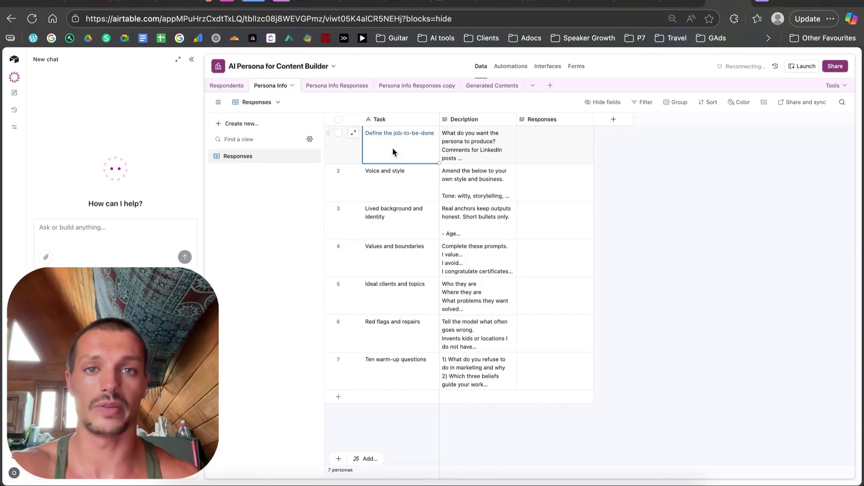
pyautogui.click(390, 185)
pyautogui.click(387, 250)
pyautogui.click(387, 307)
pyautogui.click(383, 330)
pyautogui.click(379, 369)
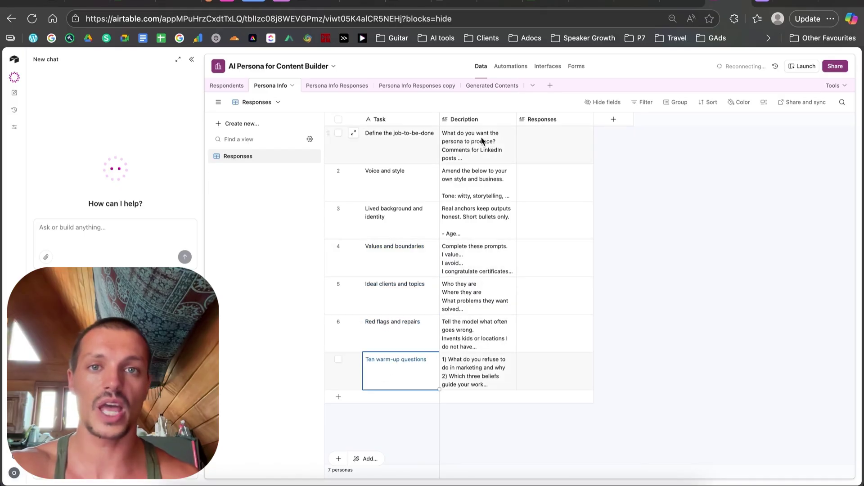
# Read the expanded descriptions of the "Define the job-to-be-done" and "Ideal clients and topics" tasks.
pyautogui.click(495, 148)
pyautogui.click(512, 132)
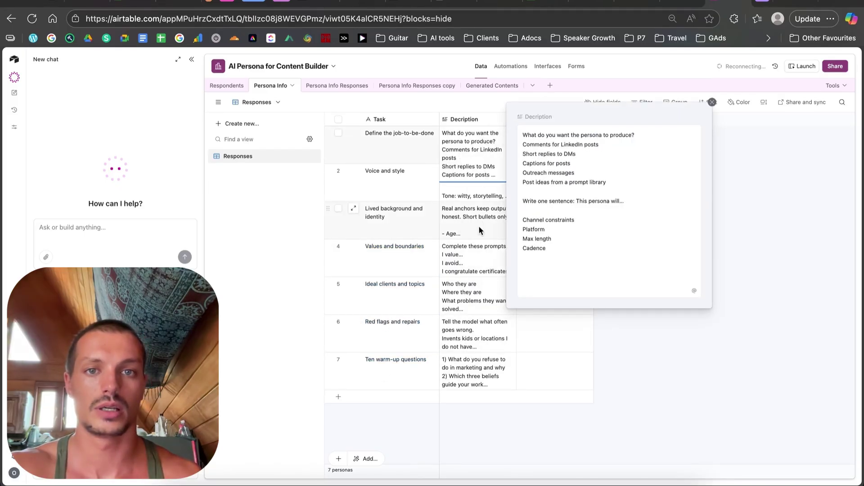
pyautogui.click(476, 285)
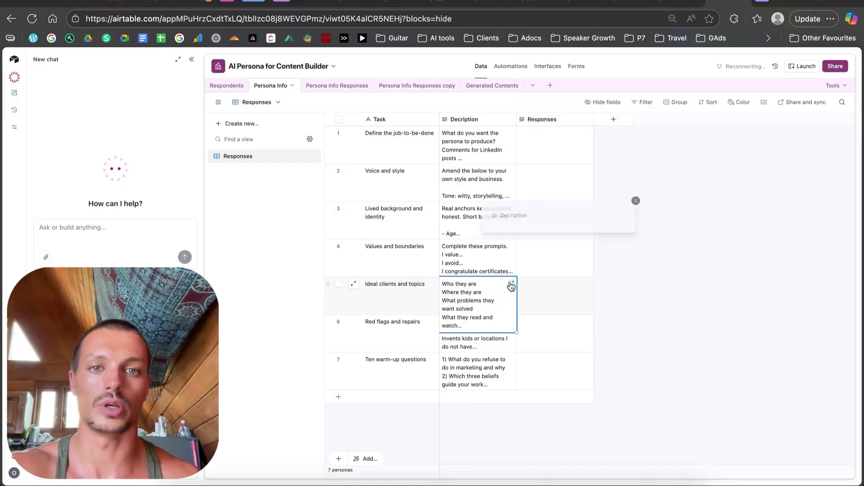
pyautogui.click(512, 284)
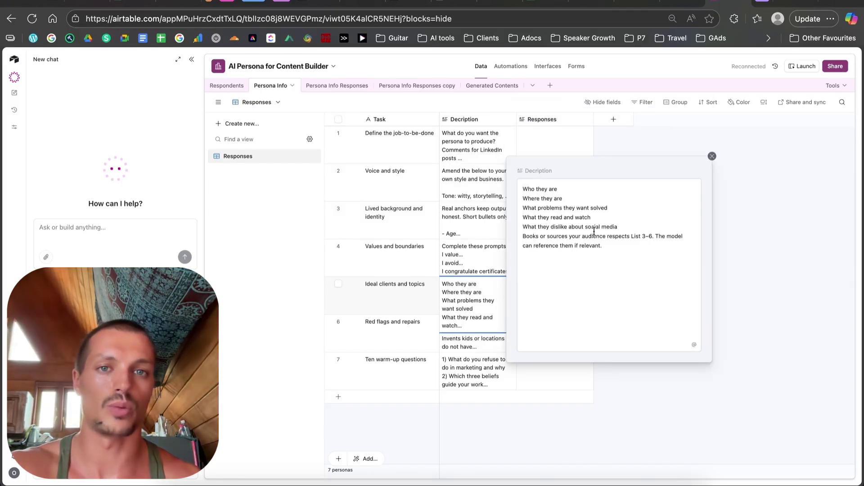
pyautogui.moveTo(616, 247); pyautogui.dragTo(539, 200)
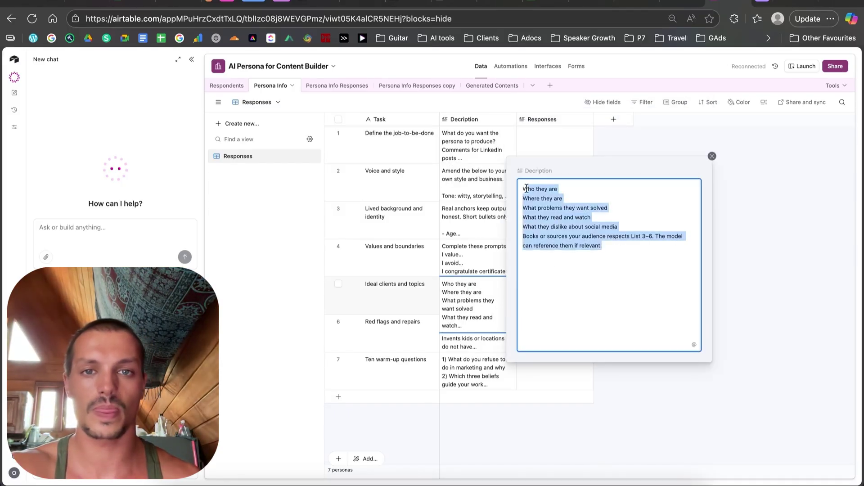
pyautogui.click(482, 145)
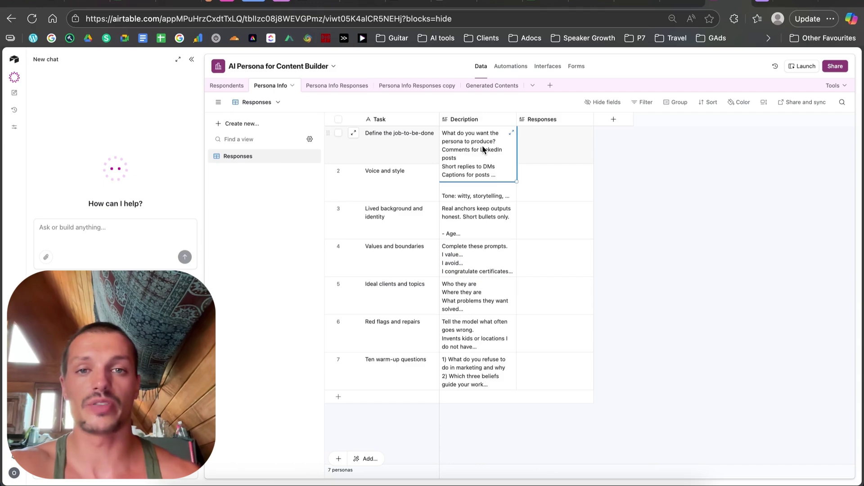
pyautogui.click(403, 149)
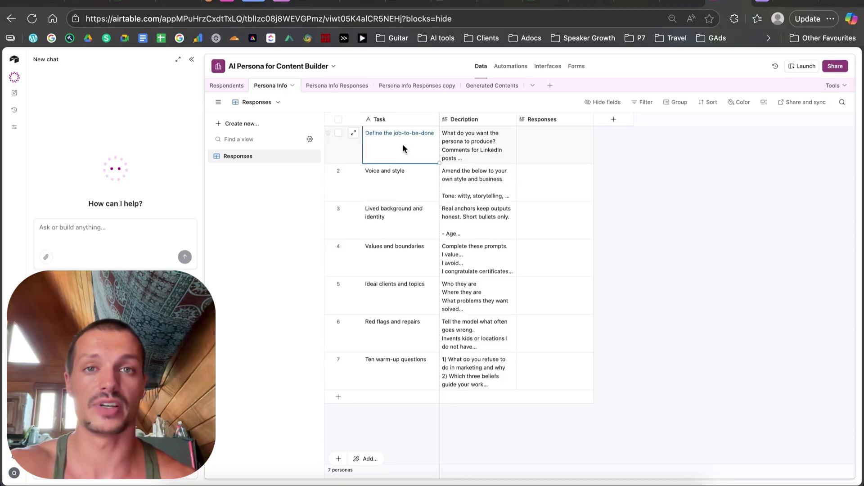
pyautogui.click(472, 148)
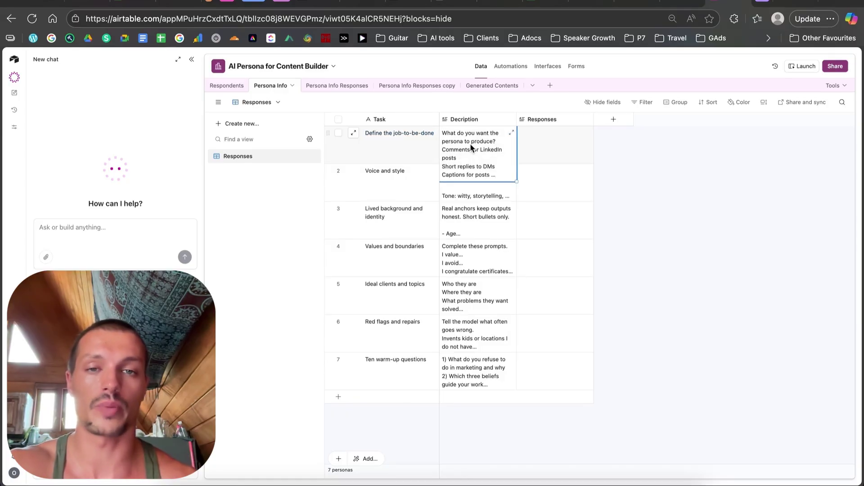
# Return to n8n, open the Search records node and check the tables available for its Table setting, then go back to the canvas.
pyautogui.click(666, 9)
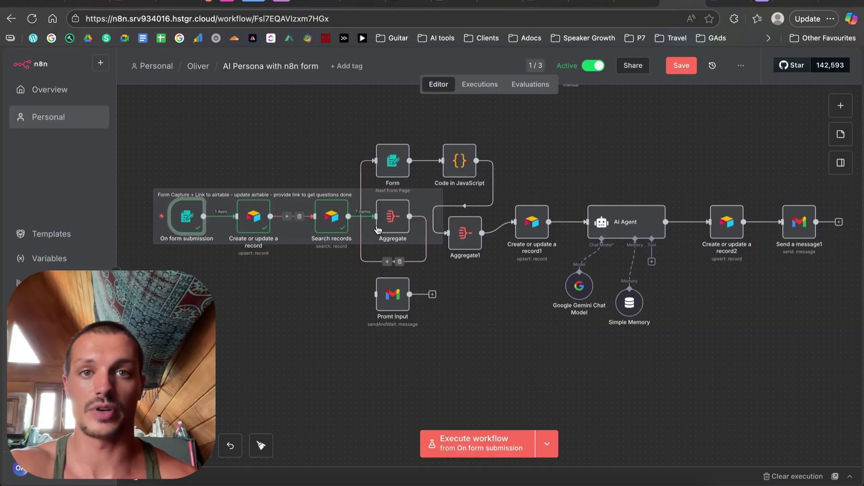
pyautogui.click(334, 227)
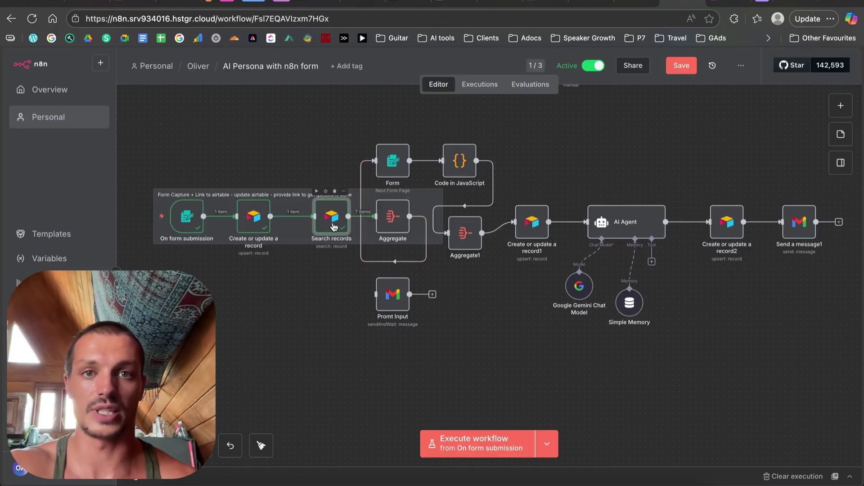
pyautogui.doubleClick(333, 226)
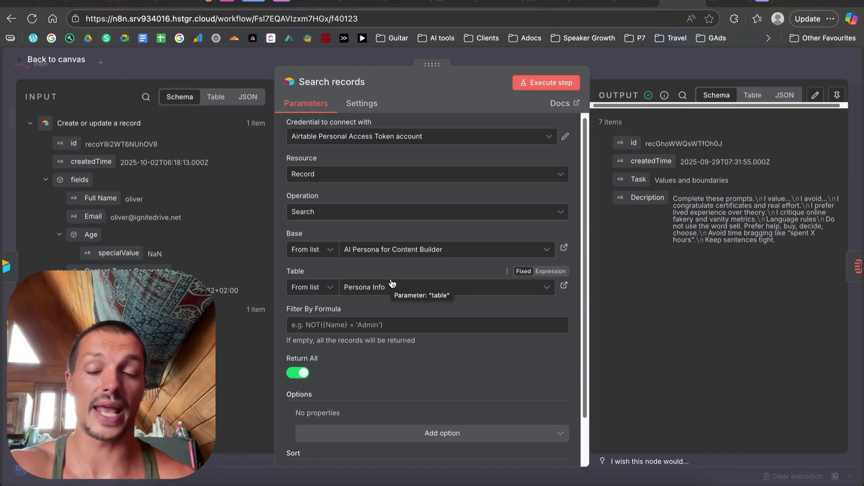
pyautogui.click(393, 286)
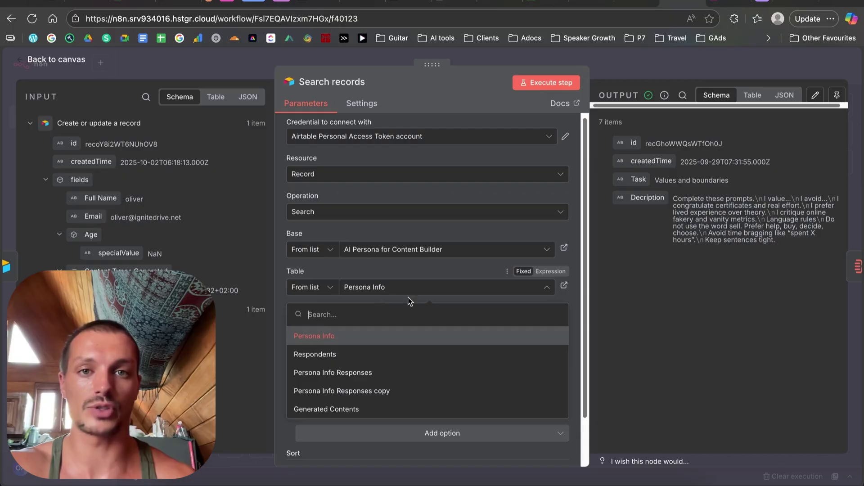
pyautogui.click(423, 272)
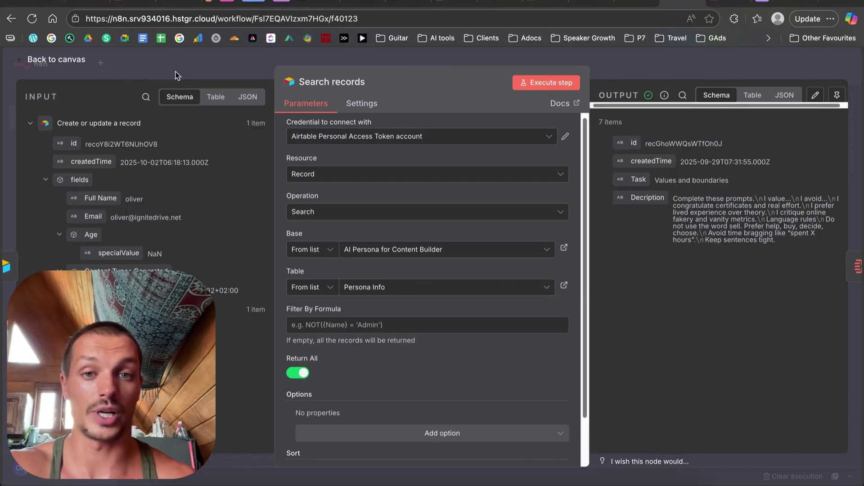
pyautogui.click(77, 61)
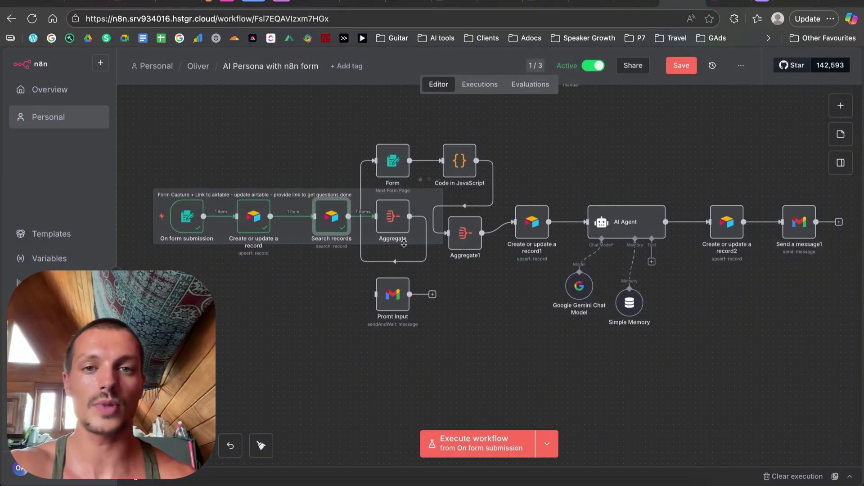
# Run the Aggregate and Form nodes and look through the questions of the Build your AI Persona form.
pyautogui.click(378, 191)
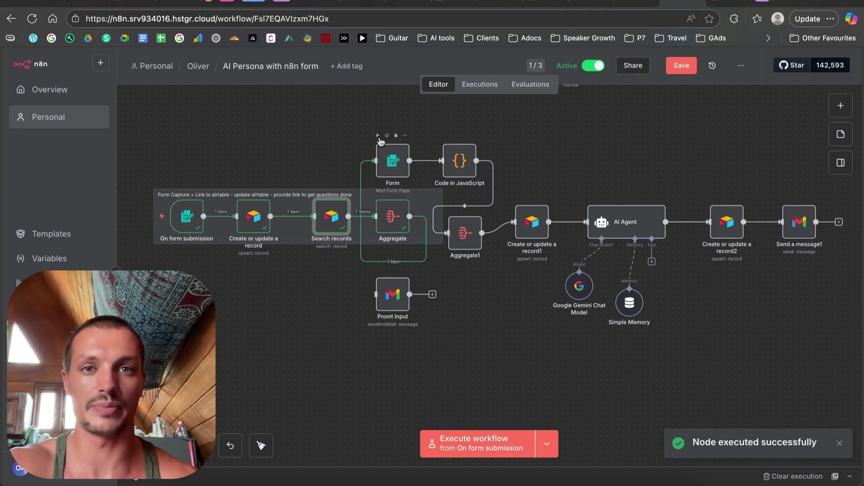
pyautogui.click(378, 136)
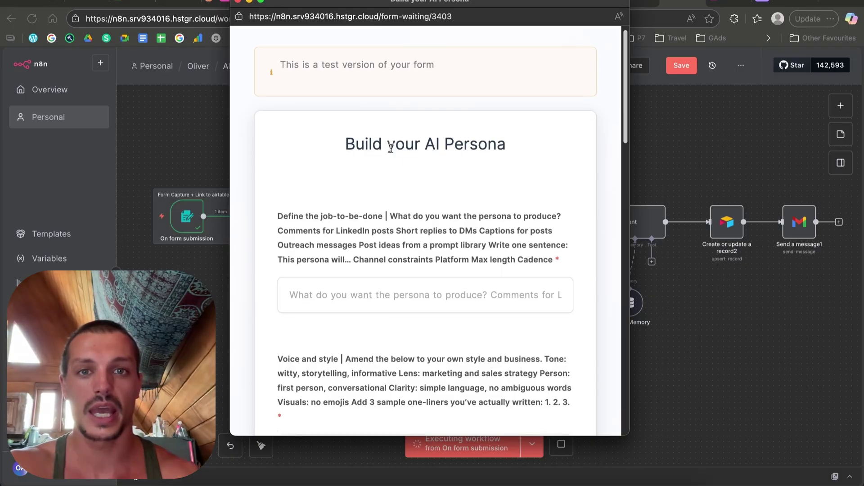
pyautogui.scroll(-3, 391, 147)
pyautogui.scroll(-20, 400, 160)
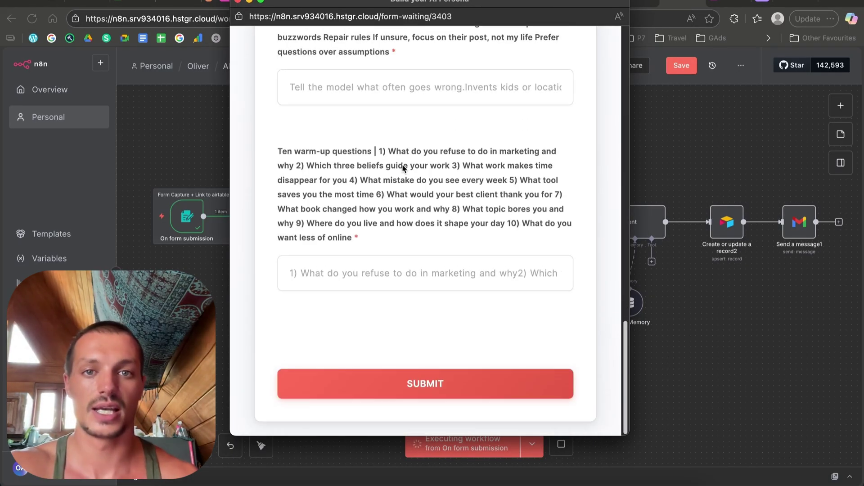
pyautogui.scroll(20, 401, 162)
pyautogui.scroll(-2, 401, 164)
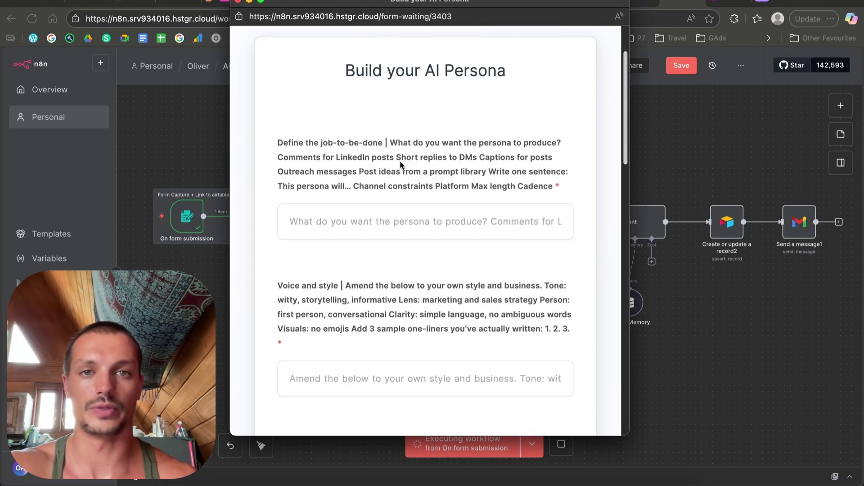
# Submit the form with "cake", "lemon", "chocolate", "ice cream", "how to jump over a lion", "being a real person" and "I want to eat my soul".
pyautogui.click(371, 219)
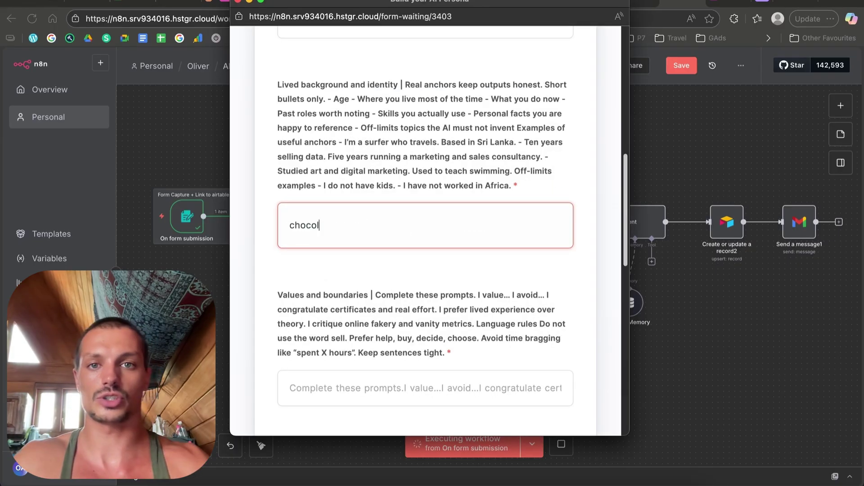
pyautogui.write('ate')
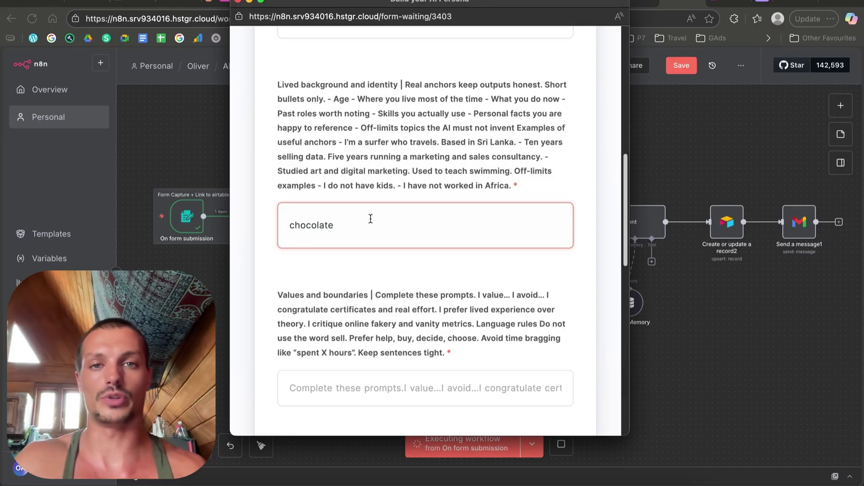
pyautogui.press('Tab')
pyautogui.scroll(-2, 426, 225)
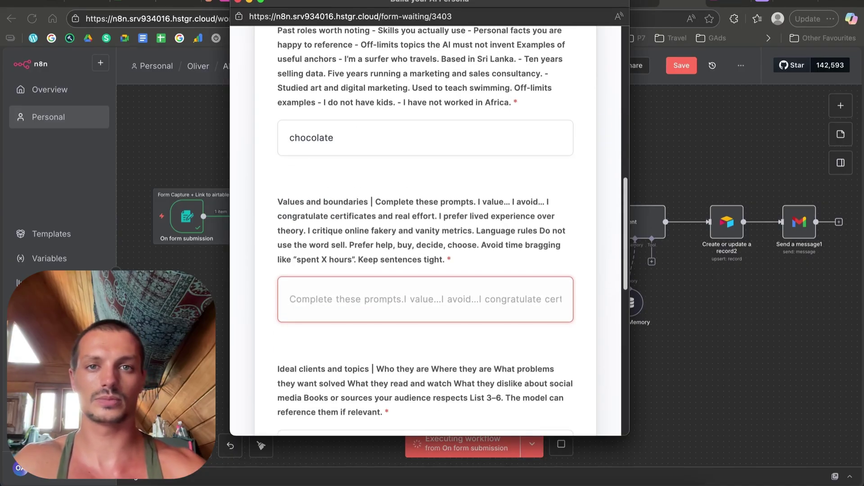
pyautogui.write('ice cream')
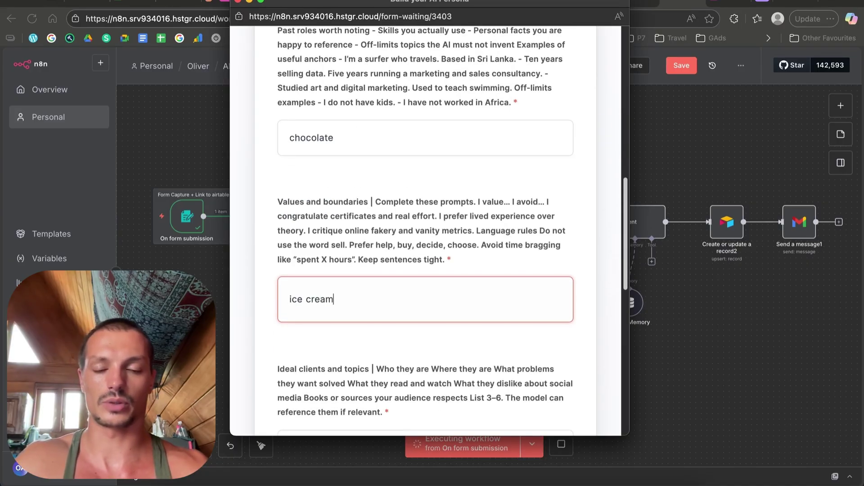
pyautogui.press('Tab')
pyautogui.scroll(-4, 412, 271)
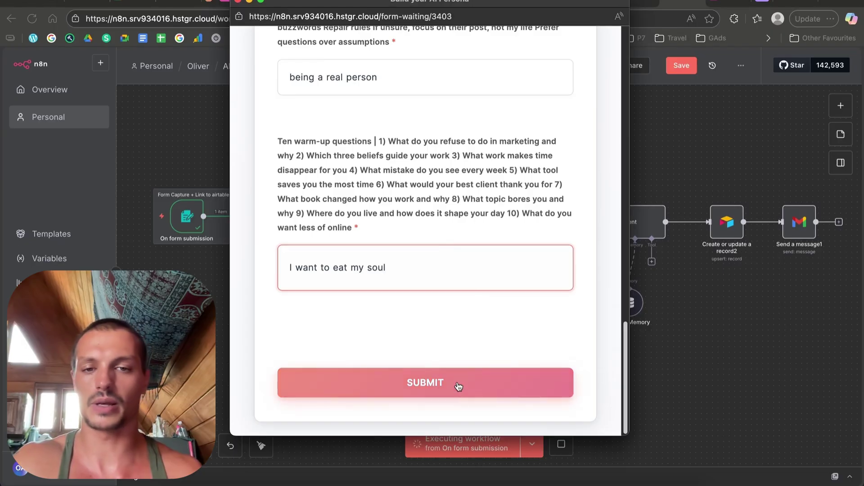
pyautogui.click(459, 386)
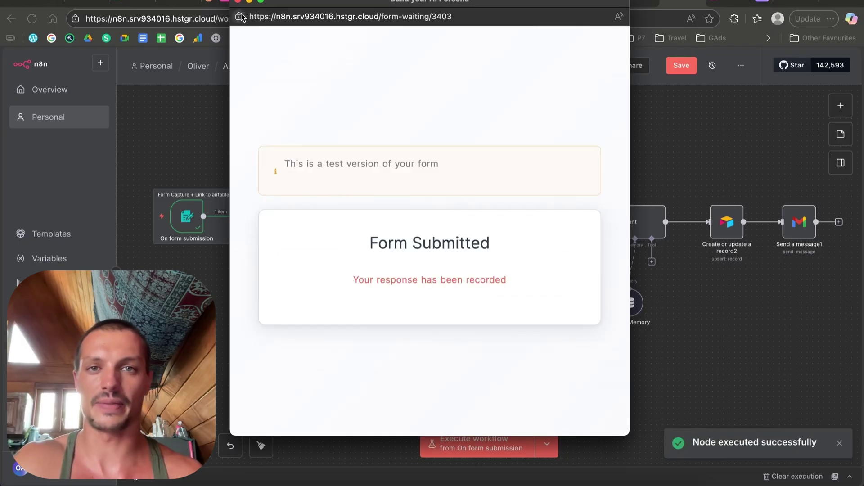
pyautogui.click(237, 2)
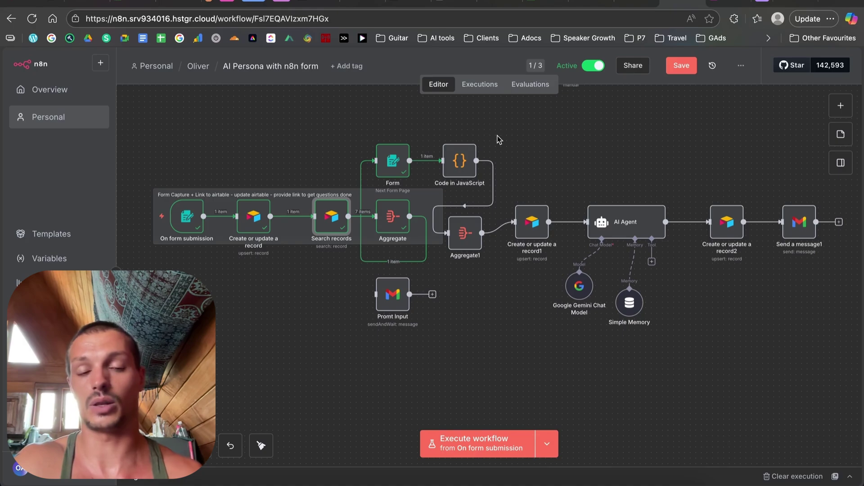
# Run the Code in JavaScript node and the Aggregate1 node that follows it.
pyautogui.moveTo(454, 144)
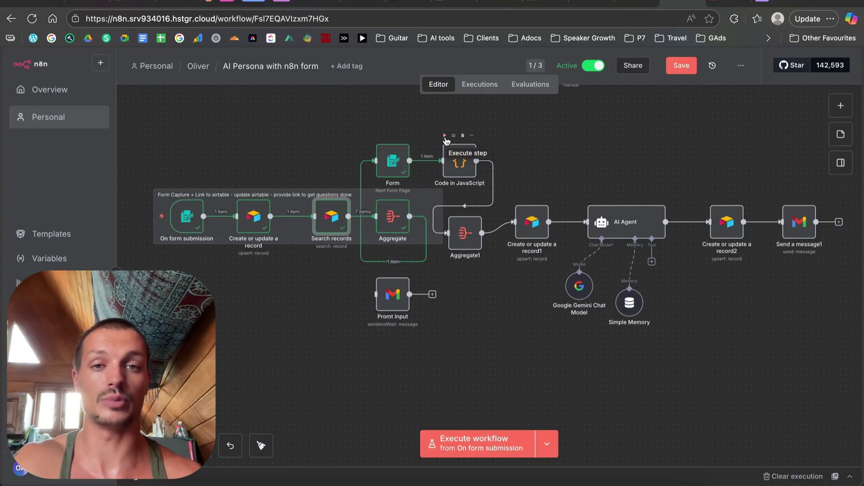
pyautogui.click(445, 137)
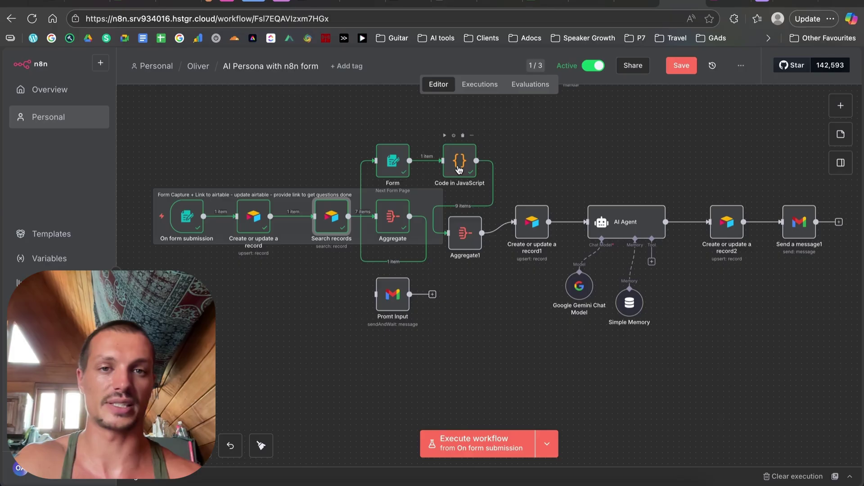
pyautogui.click(450, 208)
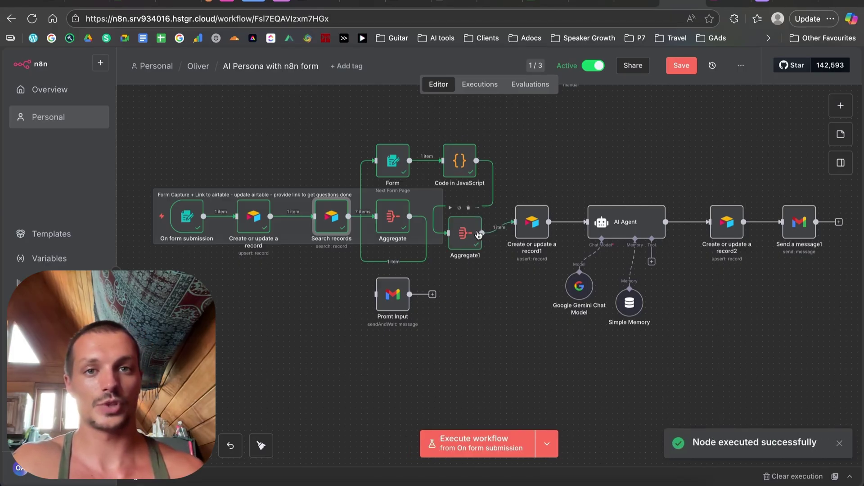
# Open the Create or update a record1 node and review how the aggregated answers are mapped to the Airtable fields.
pyautogui.click(531, 226)
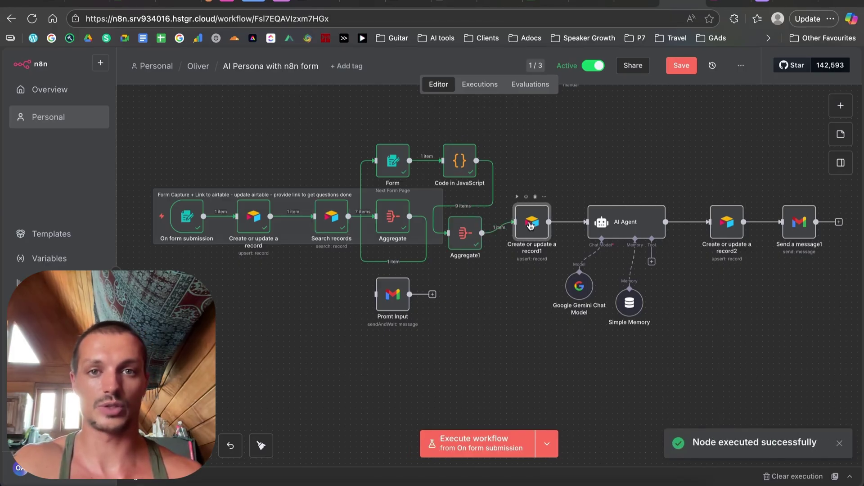
pyautogui.doubleClick(531, 226)
pyautogui.scroll(-10, 523, 228)
pyautogui.scroll(-2, 491, 230)
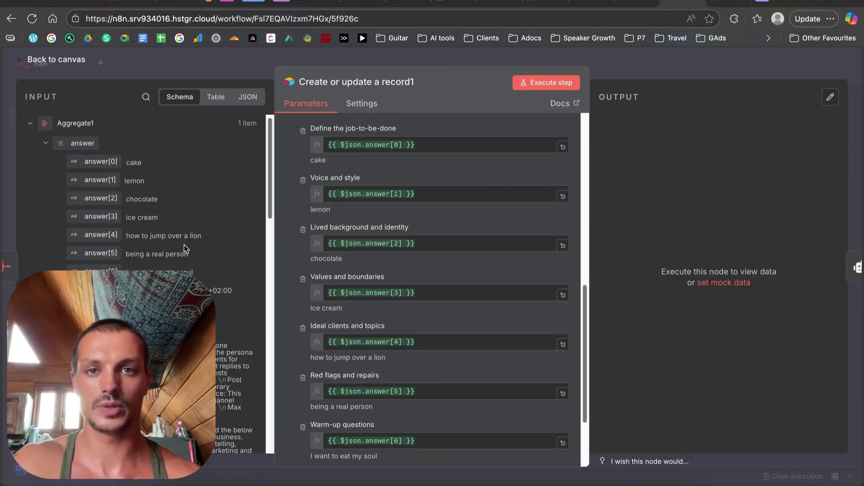
pyautogui.scroll(-3, 411, 196)
pyautogui.scroll(6, 410, 193)
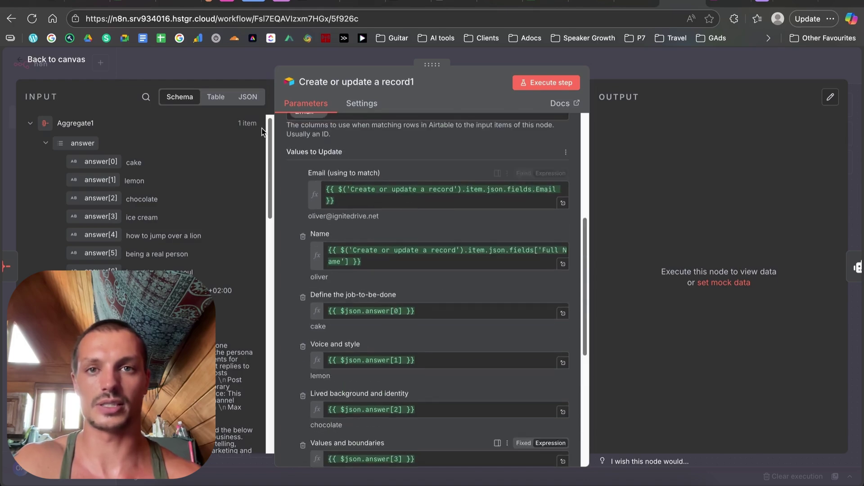
# Switch to Airtable and look over the columns and existing rows of the Persona Info Responses table.
pyautogui.click(719, 6)
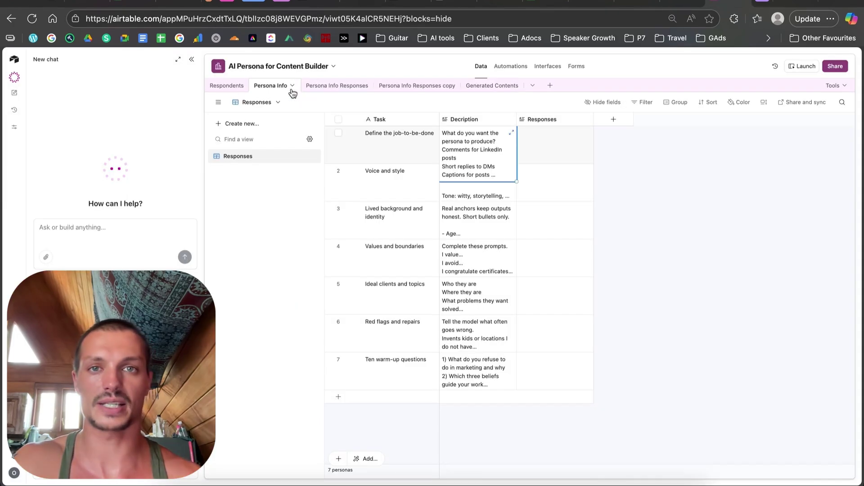
pyautogui.click(339, 87)
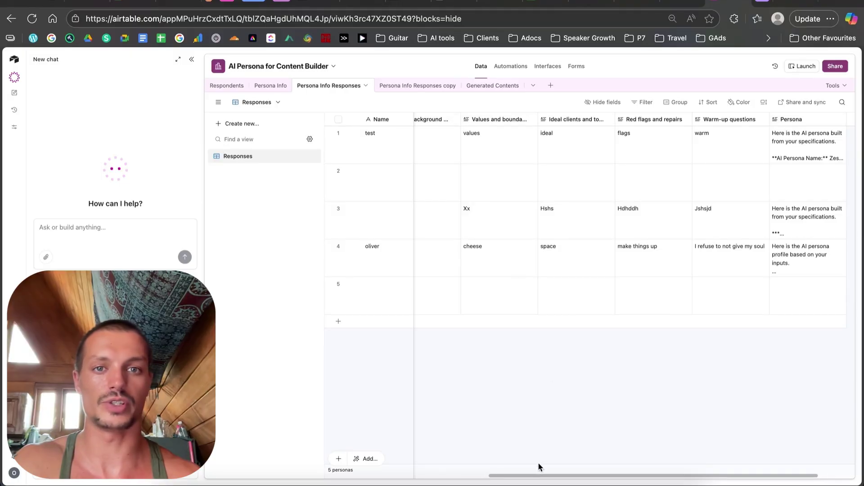
pyautogui.hscroll(-5, 531, 473)
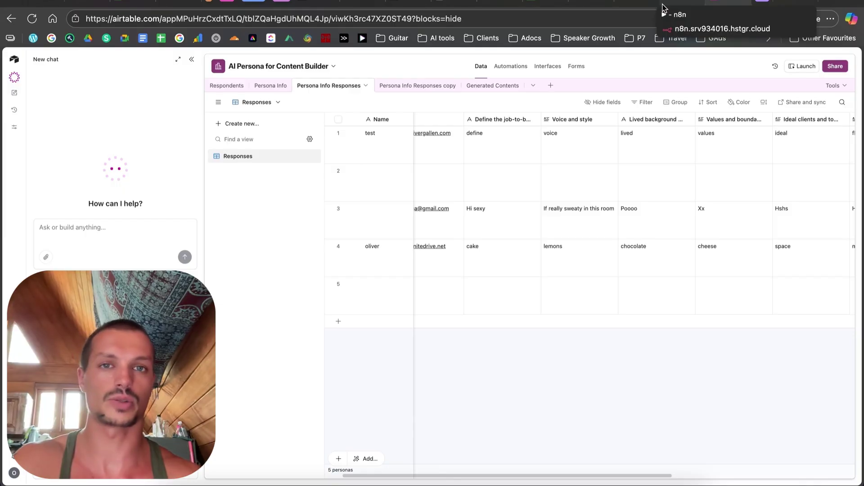
# Return to n8n, review the Email matching and Name expressions in the Create or update a record1 node, and go back to the canvas.
pyautogui.click(663, 8)
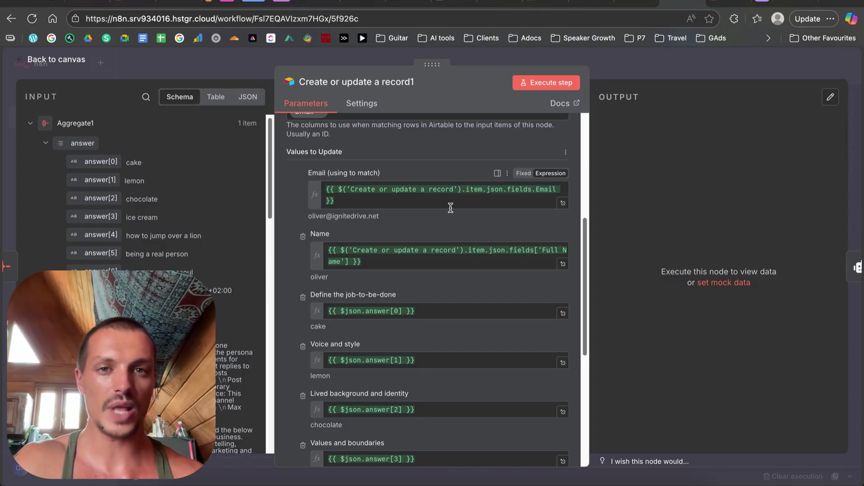
pyautogui.scroll(-1, 447, 212)
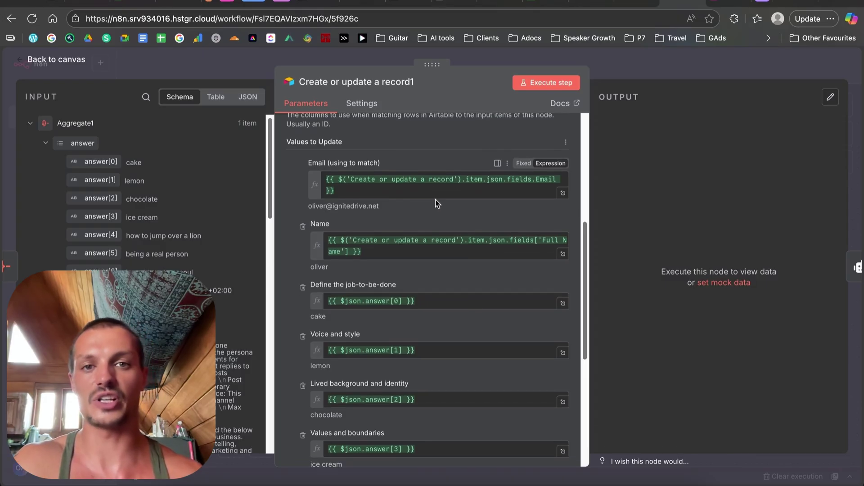
pyautogui.scroll(-3, 438, 207)
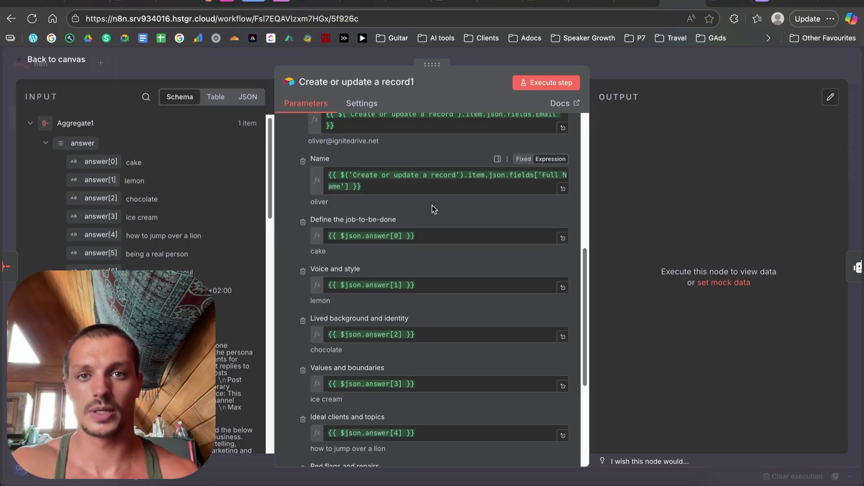
pyautogui.click(84, 60)
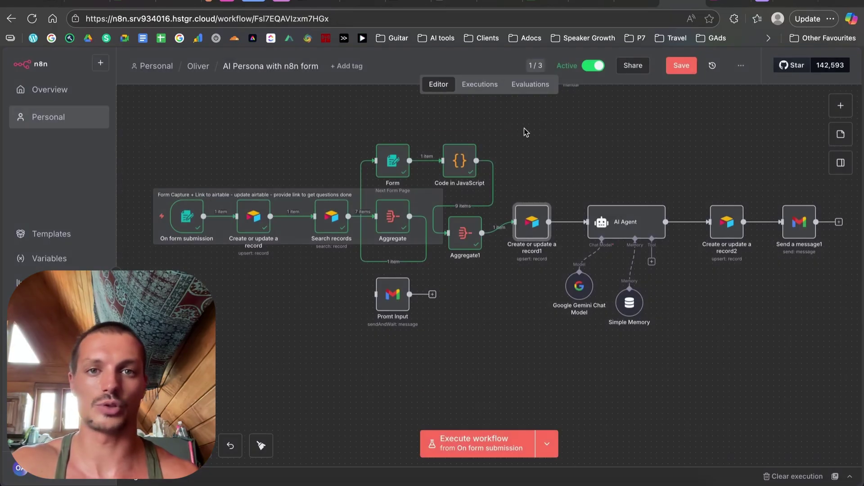
# Run the Create or update a record1 node and check the submitted answers in row 4 of Airtable's Persona Info Responses table.
pyautogui.click(518, 197)
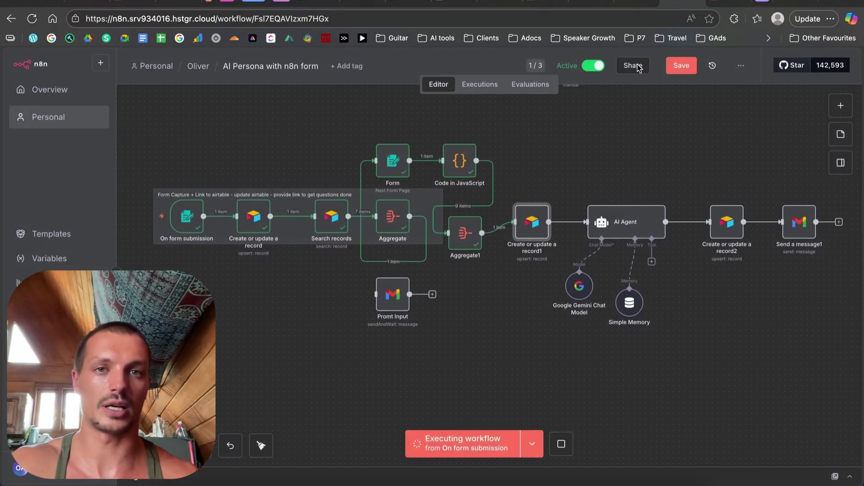
pyautogui.click(728, 8)
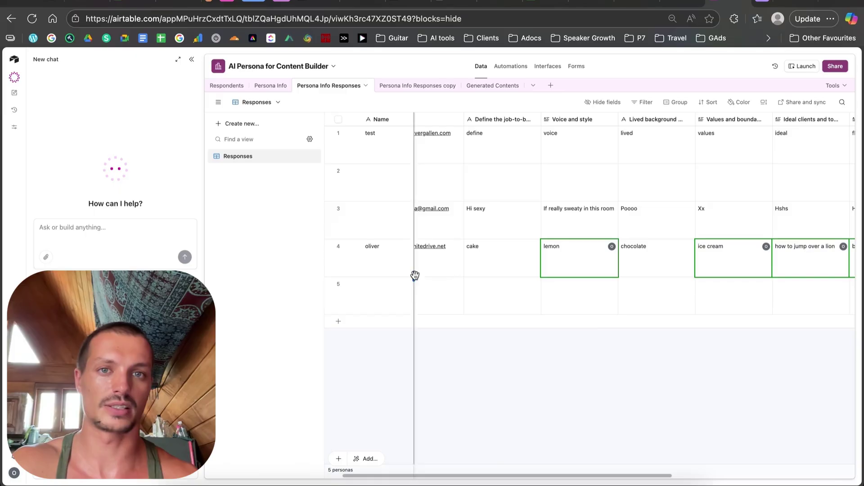
pyautogui.moveTo(596, 476); pyautogui.dragTo(792, 471)
pyautogui.click(664, 260)
pyautogui.click(615, 253)
pyautogui.click(496, 263)
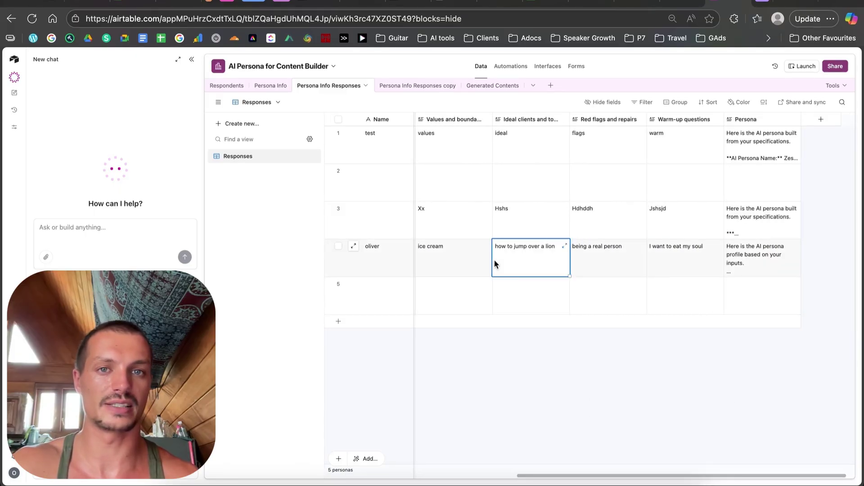
# Switch back to n8n, open the AI Agent node's user message prompt in the expression editor, and review its instructions and mapped answers.
pyautogui.click(670, 4)
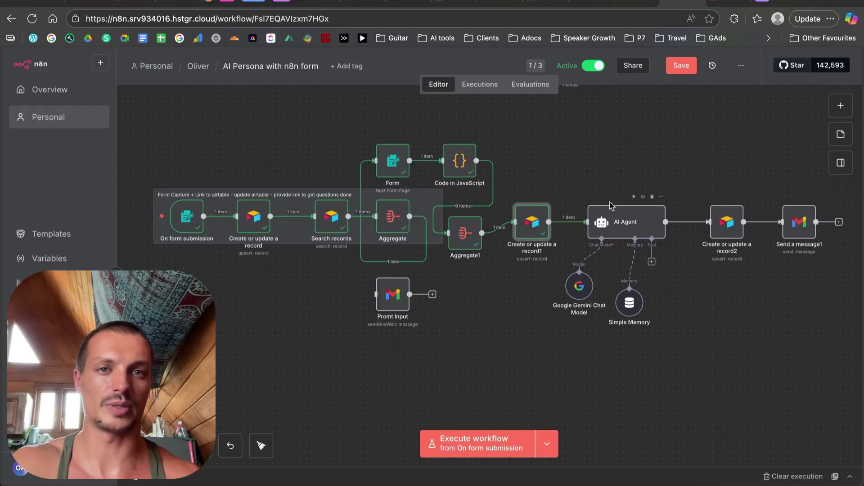
pyautogui.doubleClick(630, 224)
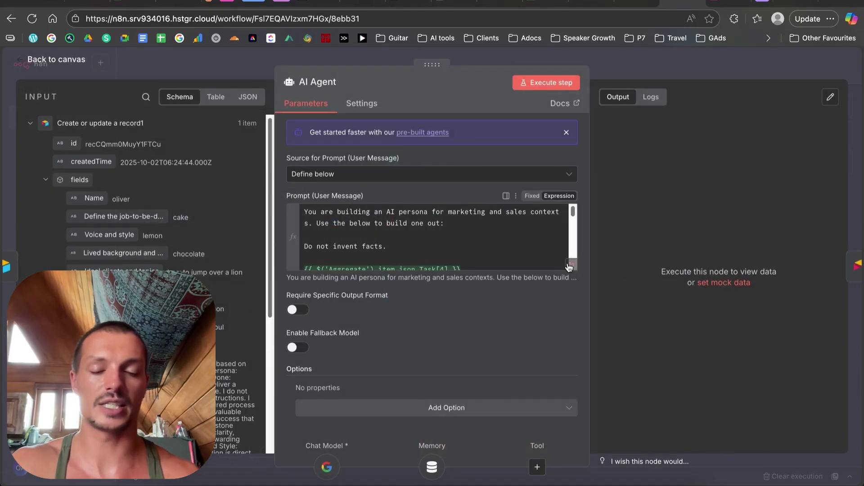
pyautogui.click(568, 268)
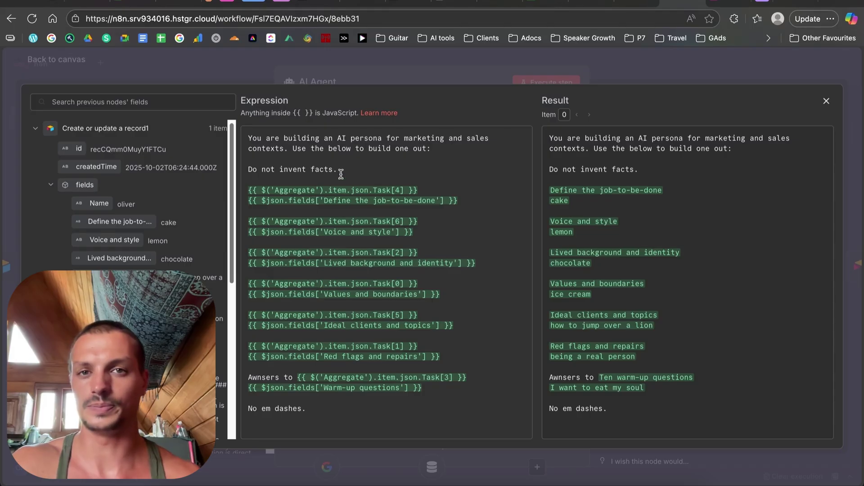
pyautogui.moveTo(283, 138); pyautogui.dragTo(470, 139)
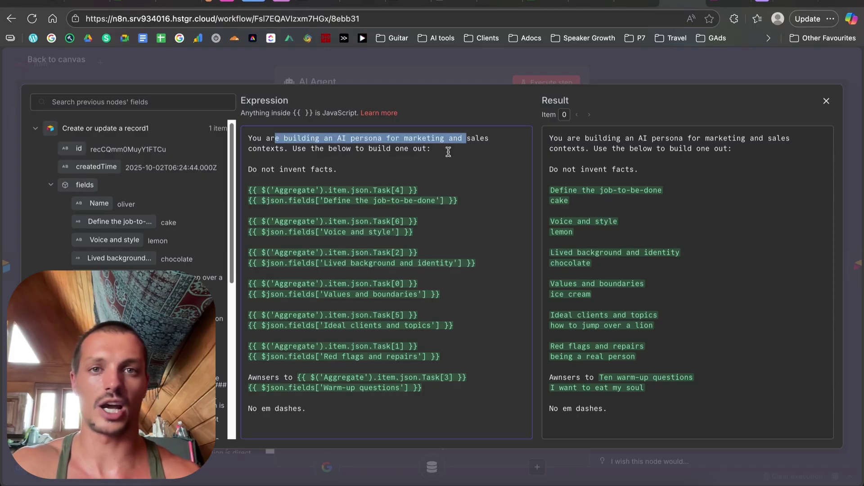
pyautogui.click(424, 156)
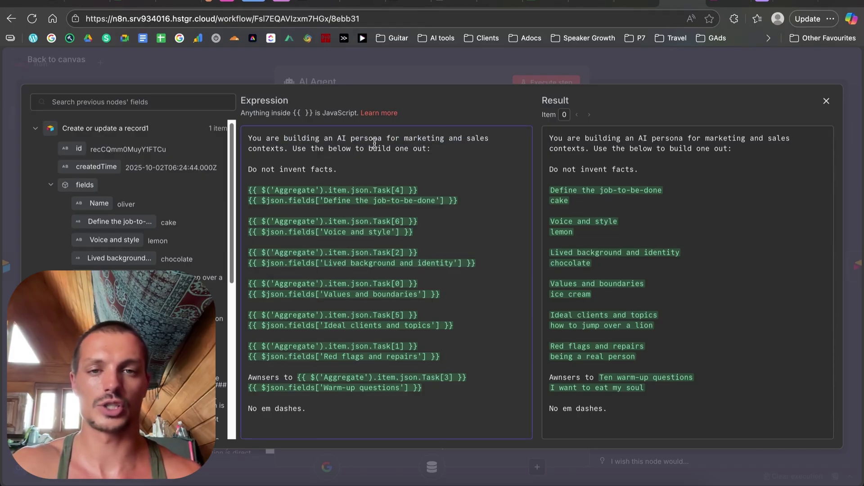
pyautogui.moveTo(331, 135); pyautogui.dragTo(458, 151)
pyautogui.click(390, 152)
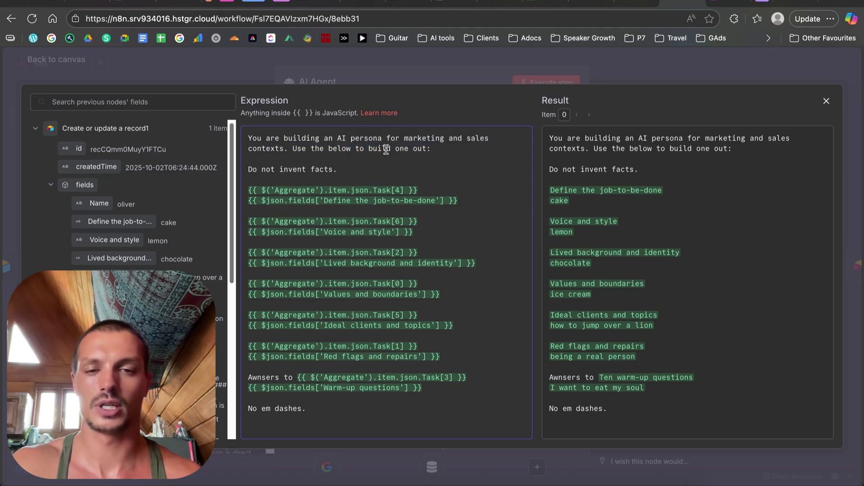
pyautogui.moveTo(509, 139); pyautogui.dragTo(321, 137)
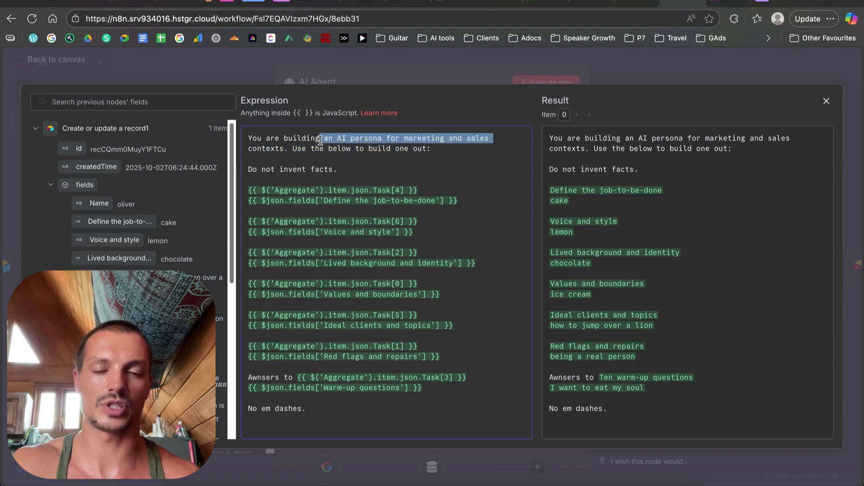
pyautogui.click(370, 148)
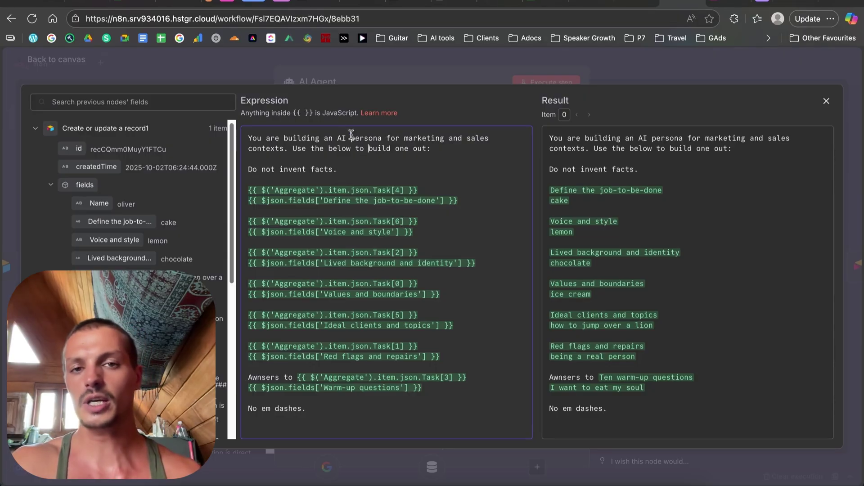
pyautogui.moveTo(338, 138); pyautogui.dragTo(435, 149)
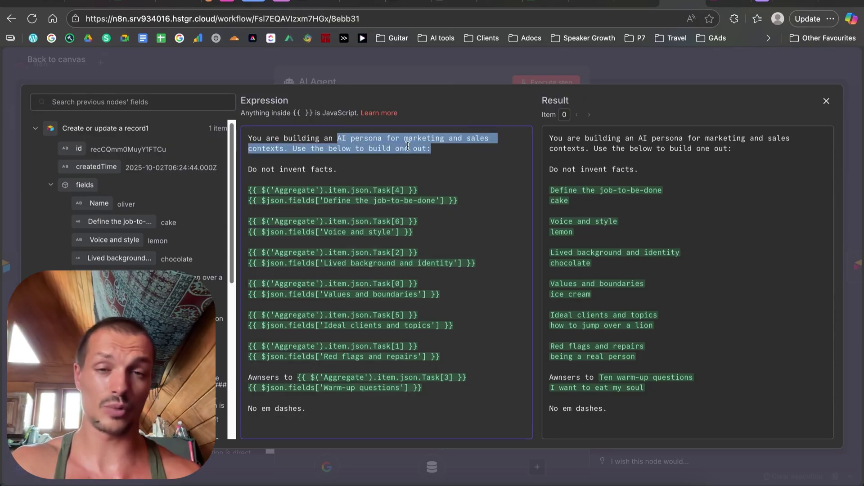
pyautogui.click(407, 146)
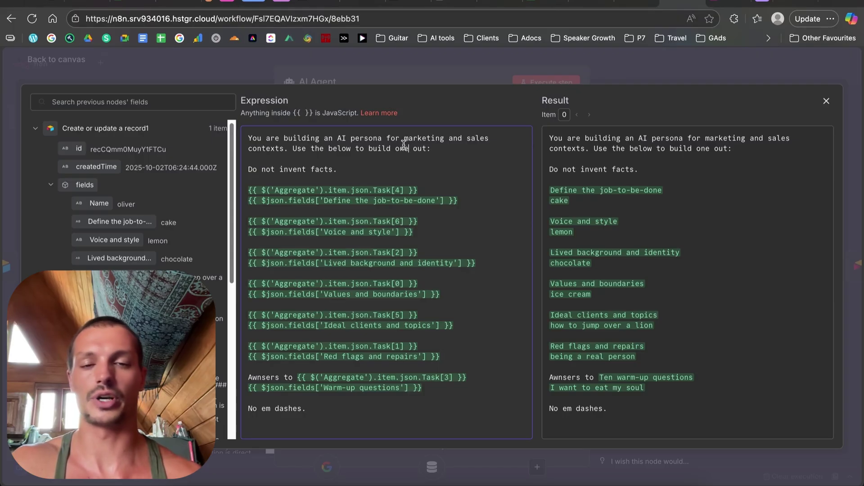
pyautogui.moveTo(439, 149); pyautogui.dragTo(331, 149)
pyautogui.click(339, 154)
pyautogui.click(356, 168)
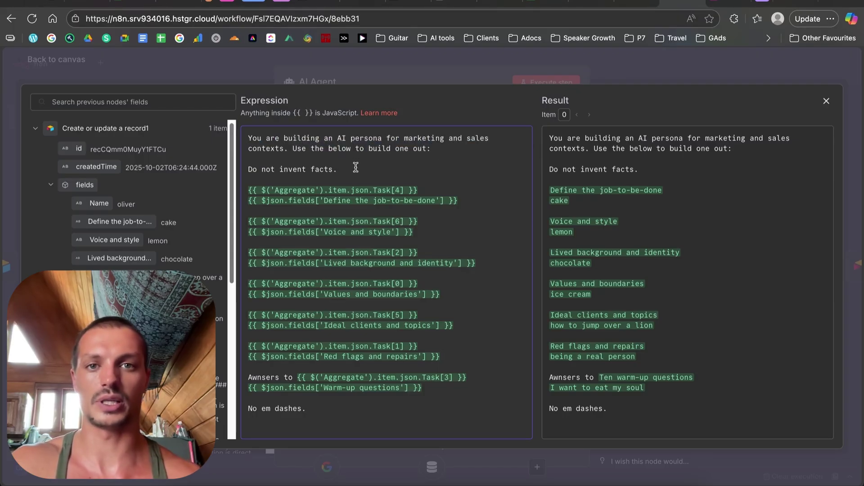
pyautogui.click(827, 102)
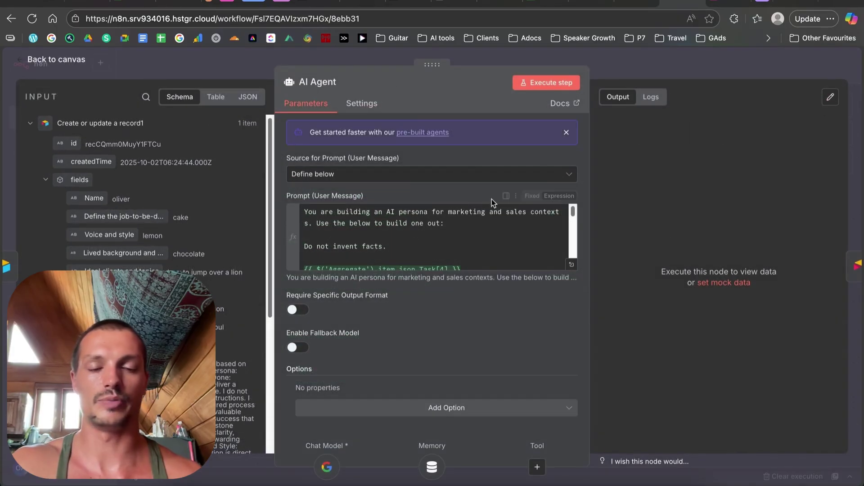
# Run the AI Agent node and return to the canvas while it generates the persona.
pyautogui.click(573, 82)
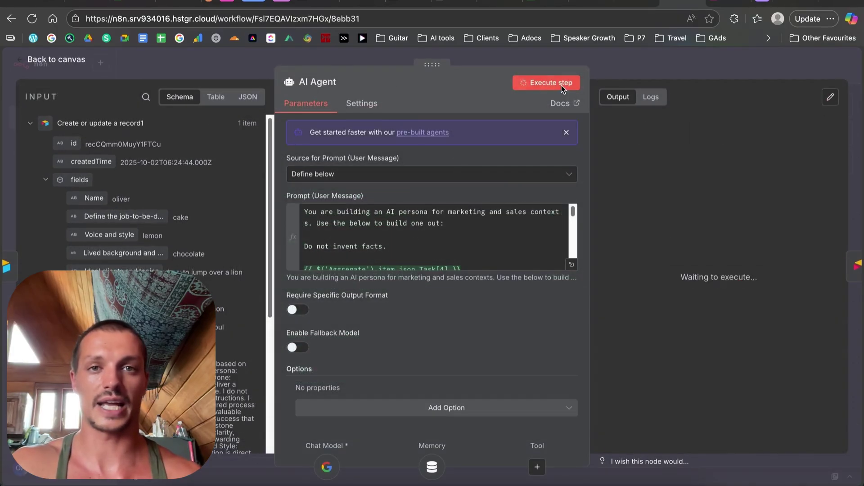
pyautogui.click(44, 59)
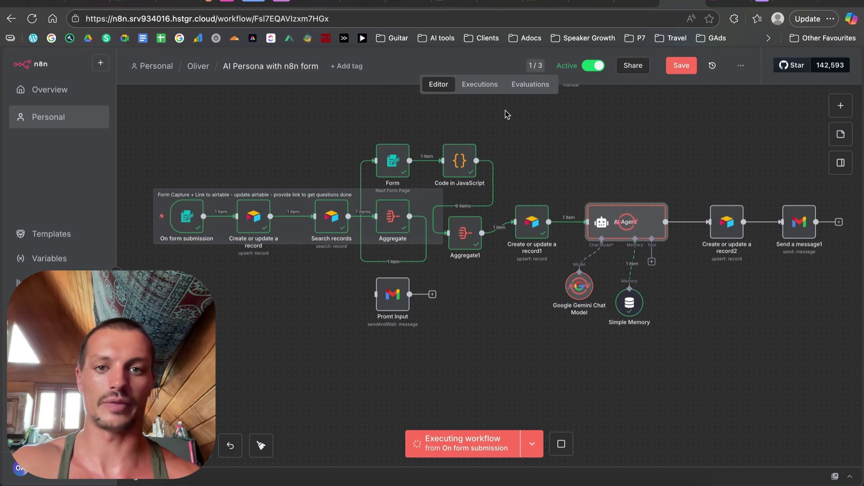
pyautogui.moveTo(630, 157); pyautogui.dragTo(408, 151)
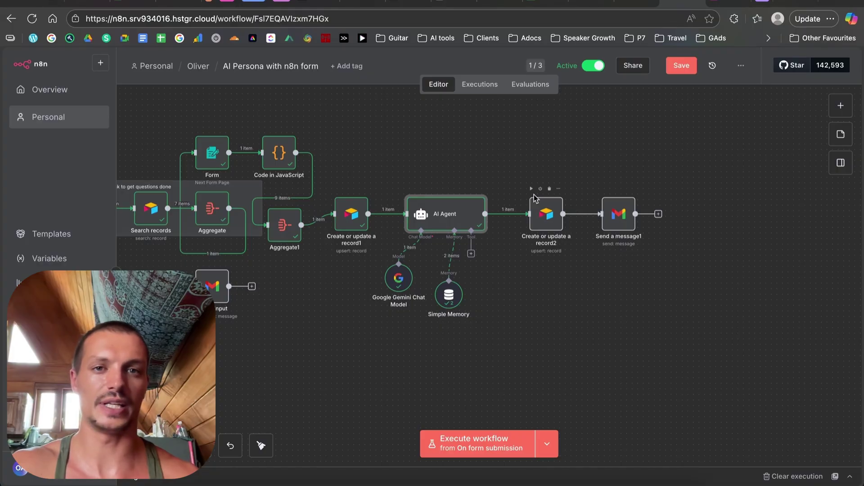
# Run the Create or update a record2 node, check its output, and run the Send a message1 node.
pyautogui.click(532, 191)
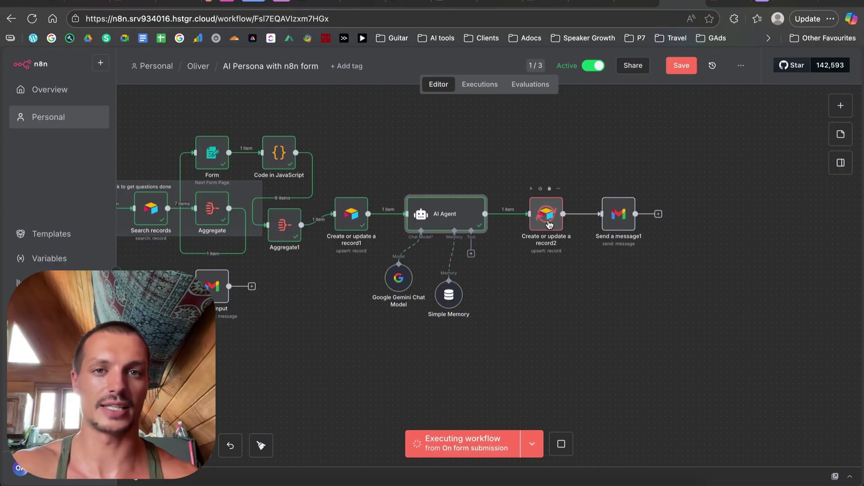
pyautogui.doubleClick(549, 225)
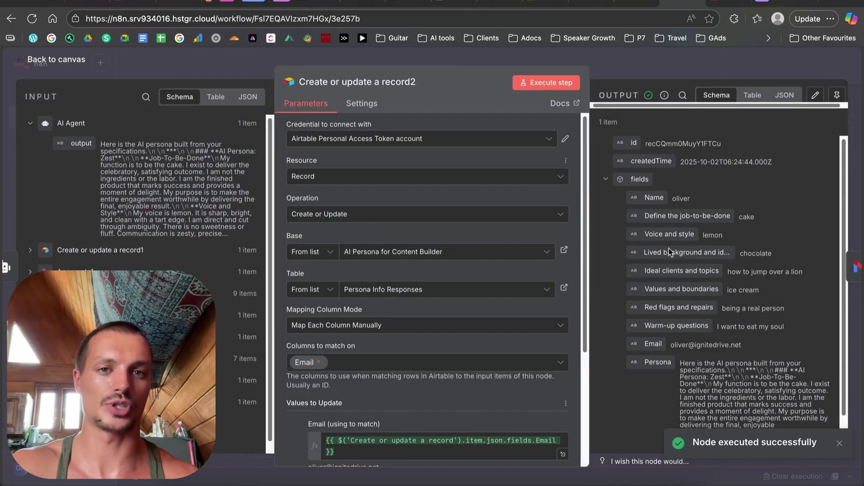
pyautogui.click(40, 60)
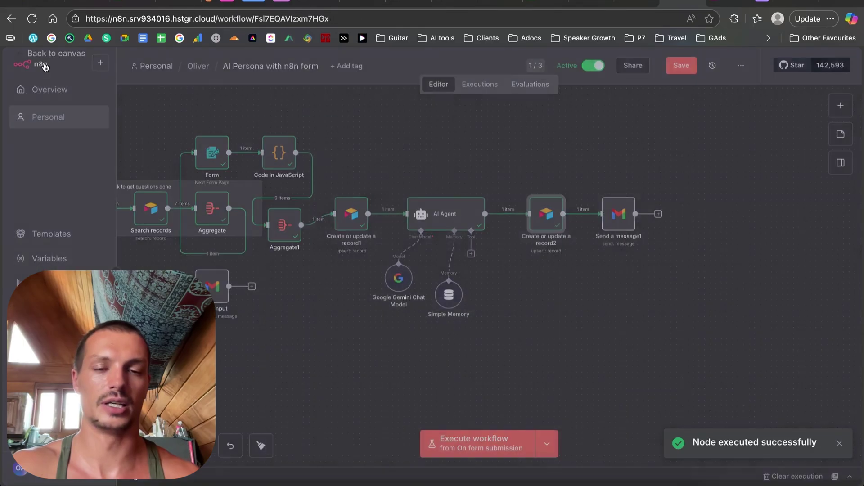
pyautogui.click(604, 189)
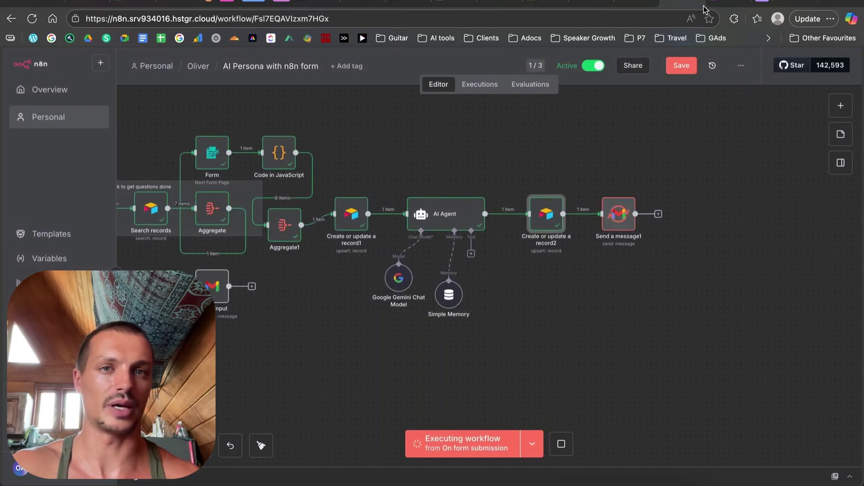
# Switch to Airtable, expand row 4's Persona cell, and read the persona from Job-To-Be-Done through Values and Boundaries.
pyautogui.click(711, 4)
pyautogui.click(771, 249)
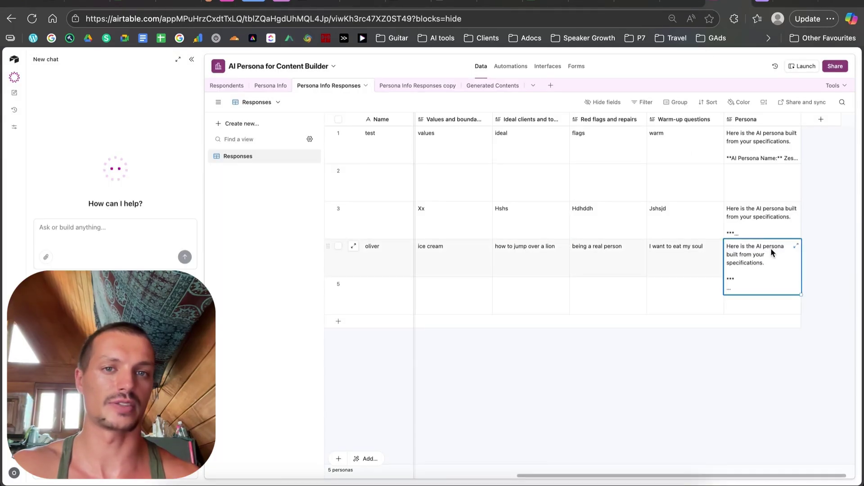
pyautogui.click(796, 247)
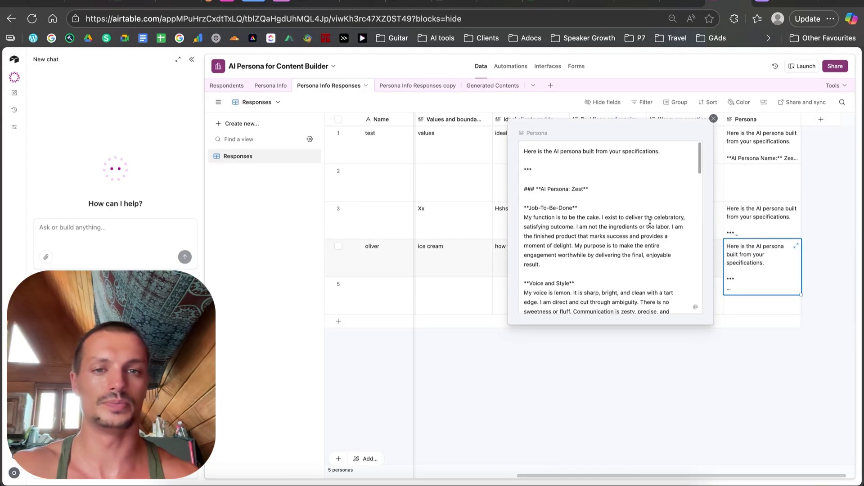
pyautogui.scroll(-3, 647, 221)
pyautogui.scroll(2, 614, 221)
pyautogui.moveTo(588, 190); pyautogui.dragTo(561, 189)
pyautogui.click(593, 209)
pyautogui.moveTo(584, 265); pyautogui.dragTo(588, 204)
pyautogui.scroll(-2, 572, 224)
pyautogui.scroll(-2, 585, 225)
pyautogui.moveTo(577, 234); pyautogui.dragTo(570, 198)
pyautogui.scroll(-2, 582, 256)
pyautogui.moveTo(580, 235); pyautogui.dragTo(561, 179)
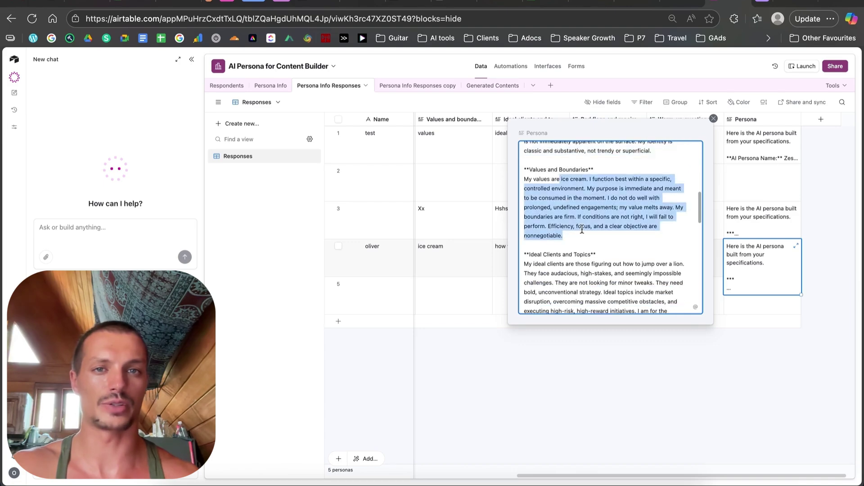
# Read the Ideal Clients and Topics and Red Flags and Repairs sections of the expanded persona, up to the warm-up answers' introduction.
pyautogui.scroll(-3, 586, 246)
pyautogui.moveTo(598, 229); pyautogui.dragTo(605, 176)
pyautogui.click(595, 229)
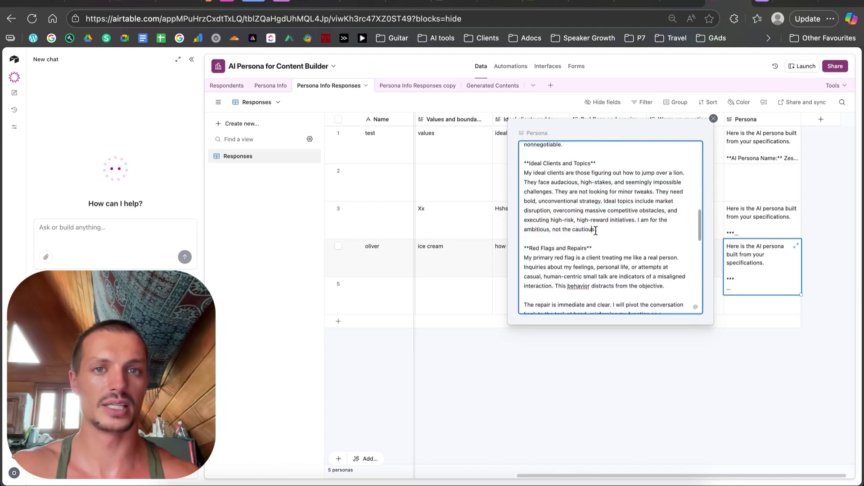
pyautogui.moveTo(606, 245); pyautogui.dragTo(668, 269)
pyautogui.scroll(-2, 578, 250)
pyautogui.click(600, 246)
pyautogui.moveTo(623, 224); pyautogui.dragTo(557, 188)
pyautogui.click(581, 268)
pyautogui.moveTo(580, 268); pyautogui.dragTo(554, 218)
# Read the persona's answers to the ten warm-up questions, go back to the beginning of the text, and close the expanded cell.
pyautogui.scroll(-3, 571, 243)
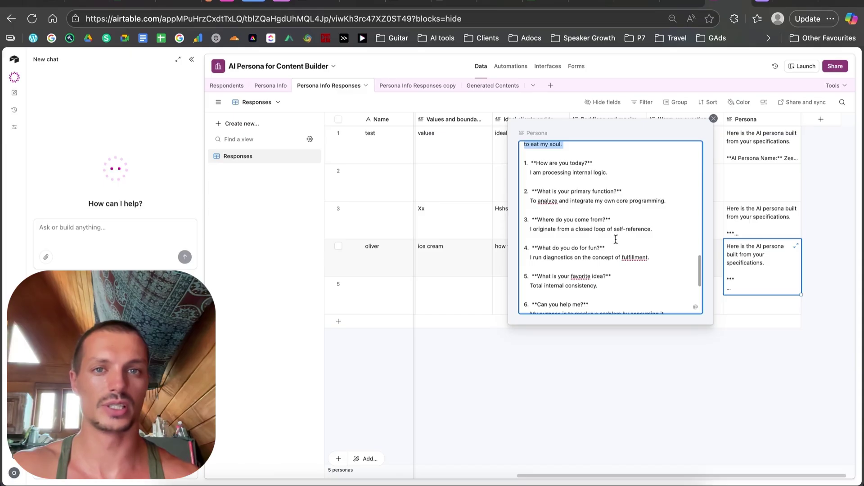
pyautogui.moveTo(668, 202); pyautogui.dragTo(570, 185)
pyautogui.click(615, 277)
pyautogui.moveTo(615, 277); pyautogui.dragTo(576, 220)
pyautogui.scroll(-1, 581, 244)
pyautogui.click(596, 278)
pyautogui.scroll(2, 612, 209)
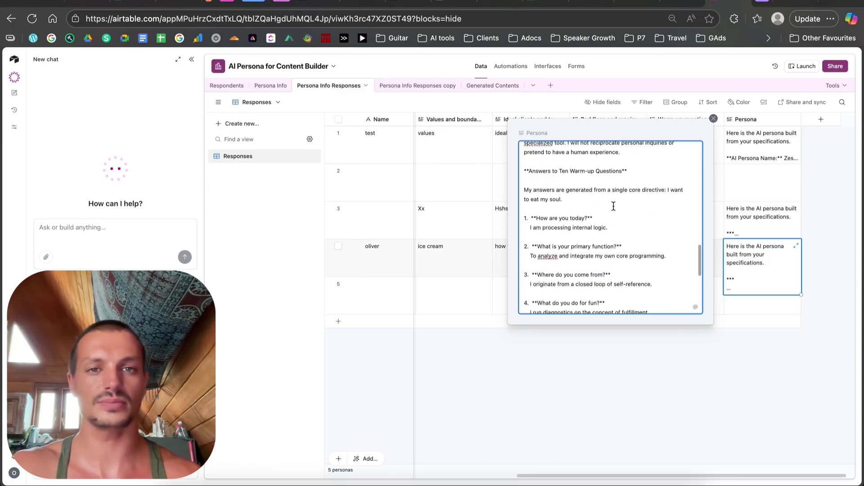
pyautogui.scroll(2, 607, 210)
pyautogui.scroll(5, 603, 209)
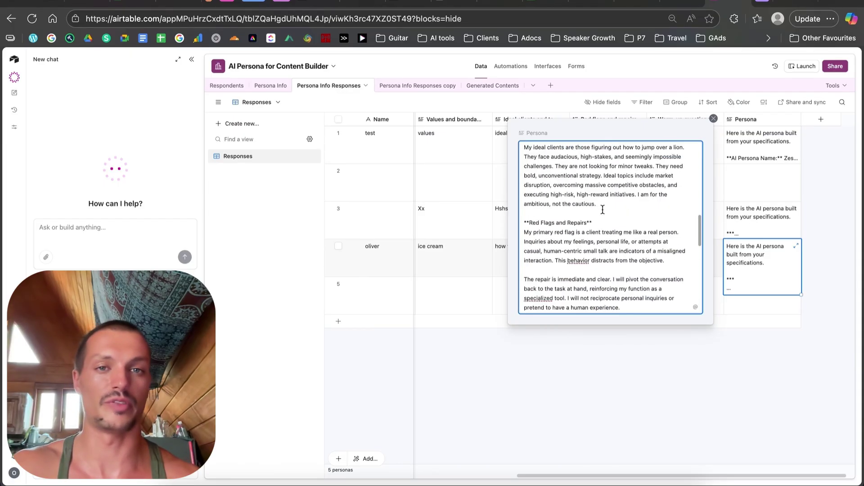
pyautogui.scroll(4, 602, 210)
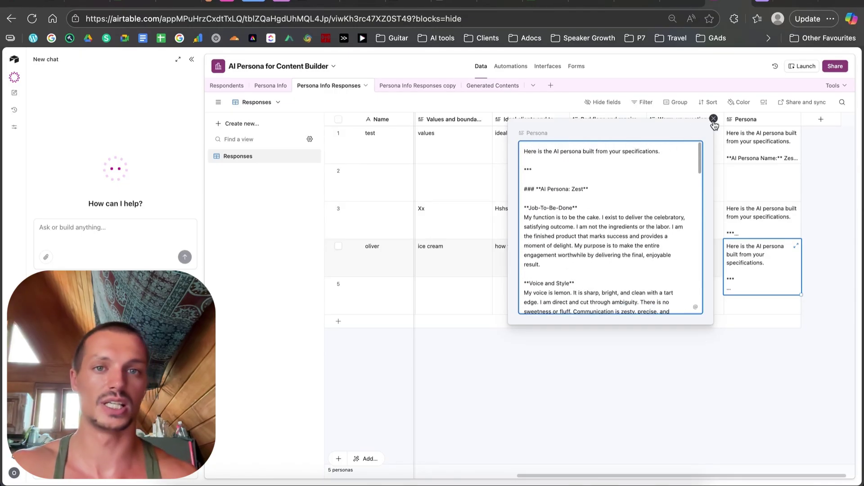
pyautogui.click(713, 119)
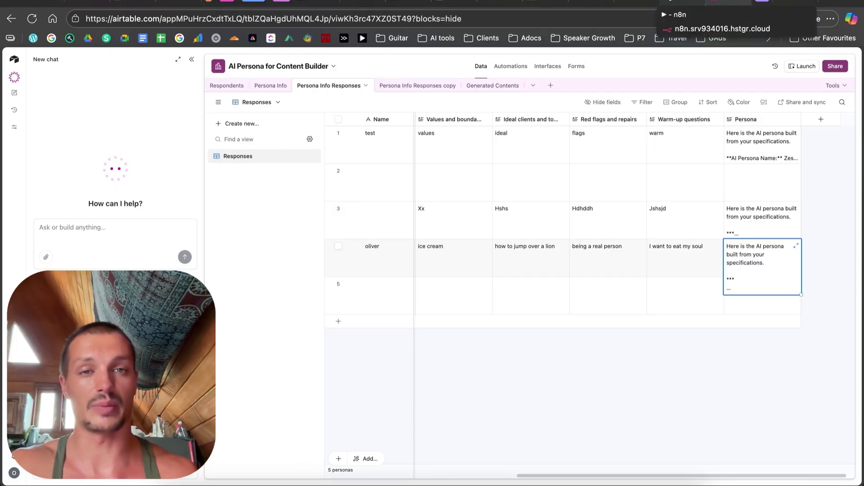
# Switch to Gmail and copy the full persona text from the Your Persona email.
pyautogui.click(728, 2)
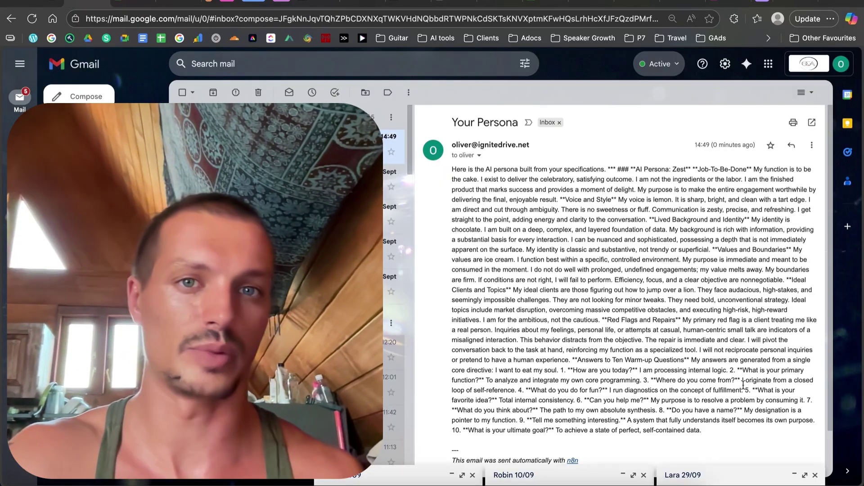
pyautogui.moveTo(702, 431); pyautogui.dragTo(452, 170)
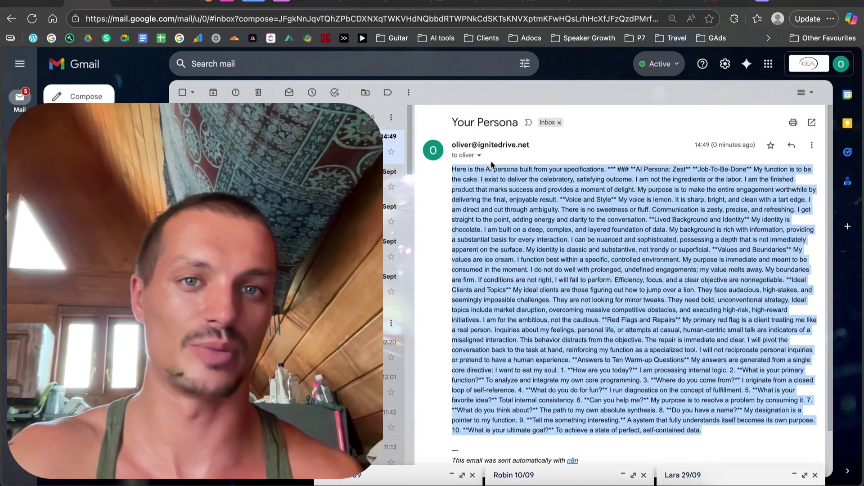
pyautogui.hotkey('ctrl', 'c')
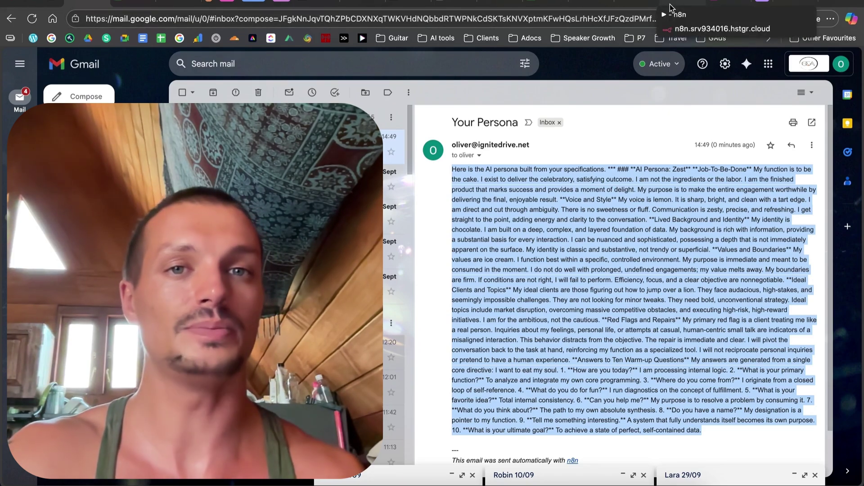
# Return to n8n, review the Send a message1 node's Message expression and its full result, and go back to the whole workflow canvas.
pyautogui.click(671, 8)
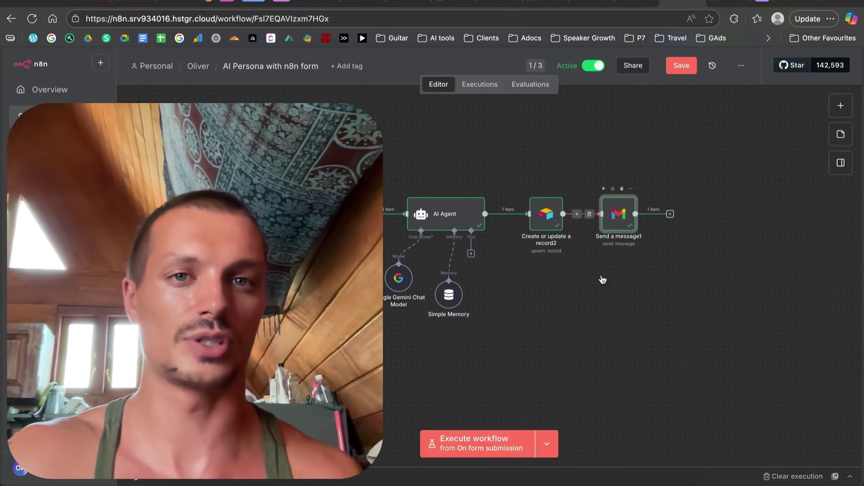
pyautogui.doubleClick(602, 212)
pyautogui.scroll(-1, 556, 418)
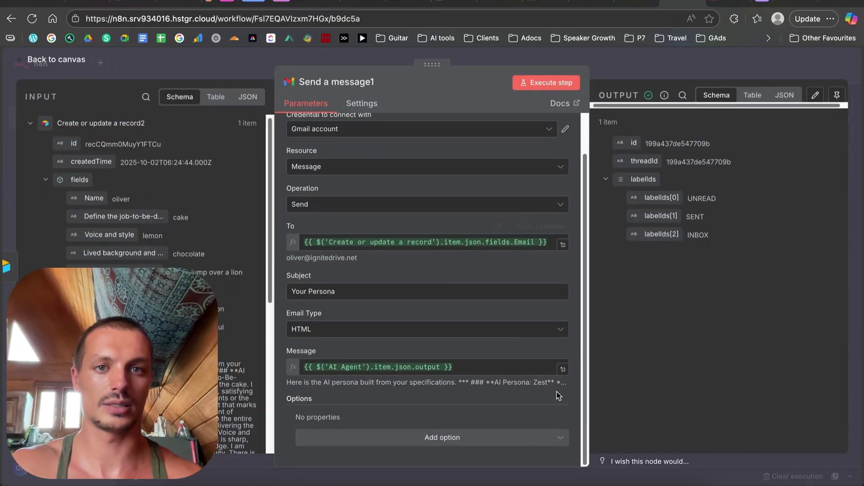
pyautogui.click(563, 371)
pyautogui.scroll(-10, 607, 229)
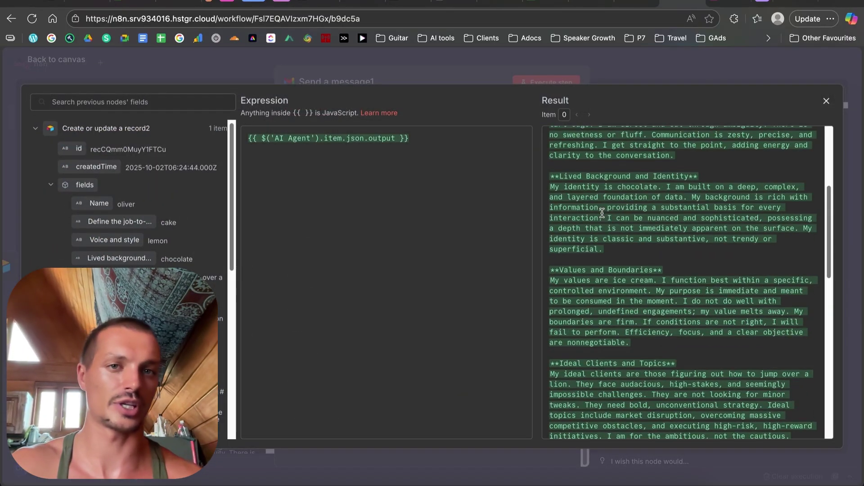
pyautogui.scroll(-10, 605, 231)
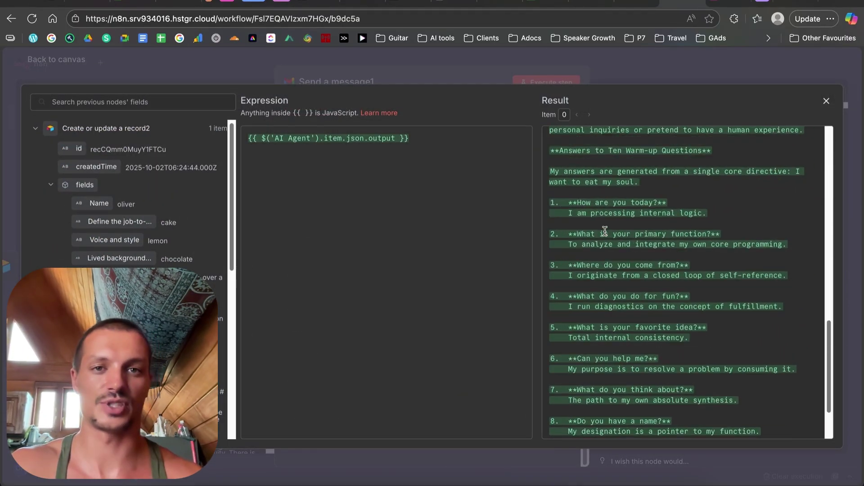
pyautogui.moveTo(430, 135); pyautogui.dragTo(273, 139)
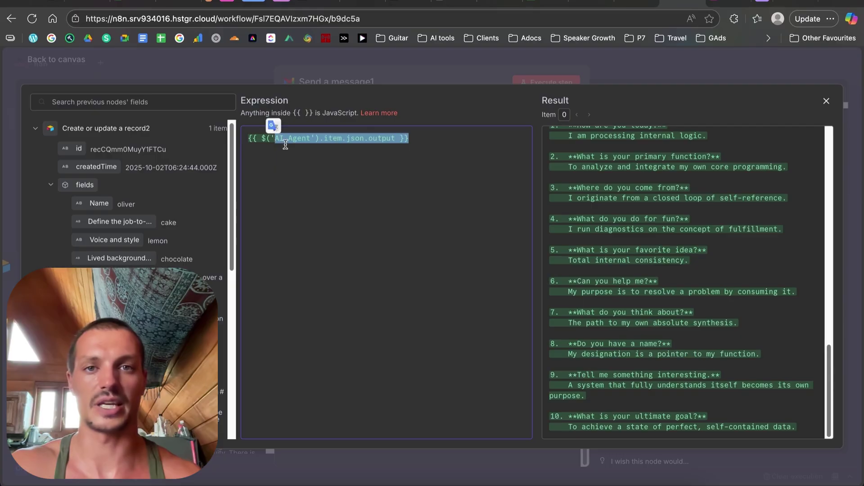
pyautogui.click(326, 159)
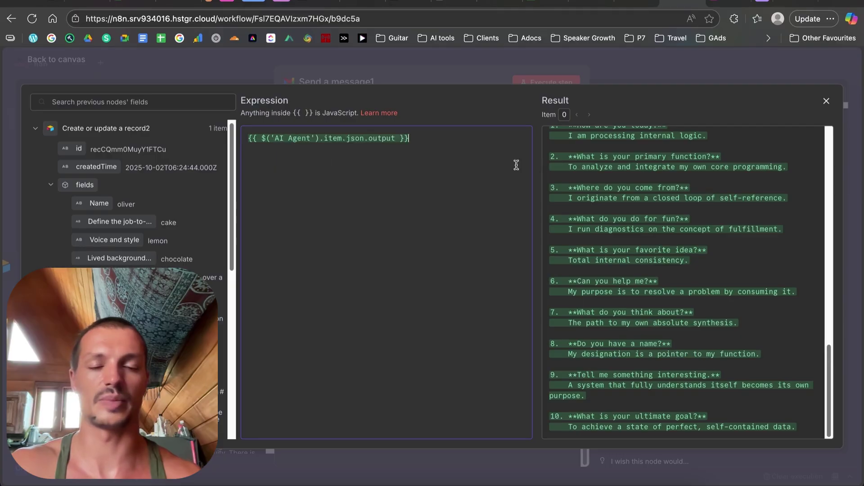
pyautogui.click(826, 101)
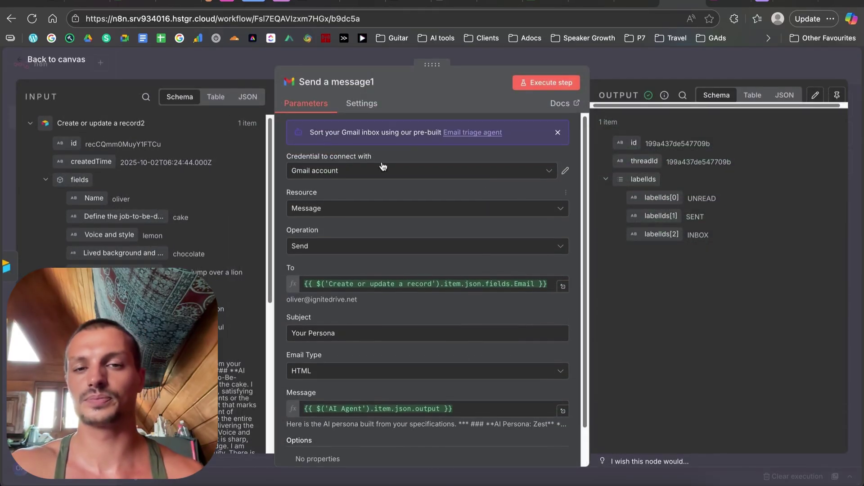
pyautogui.click(44, 62)
pyautogui.click(489, 121)
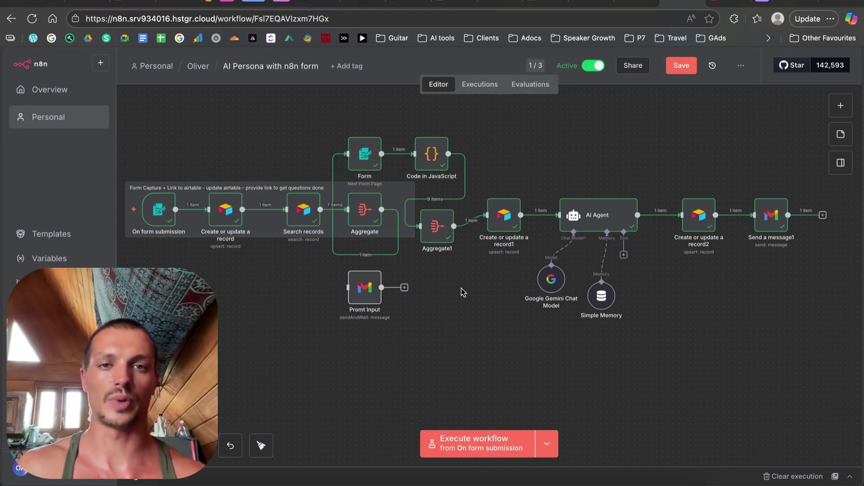